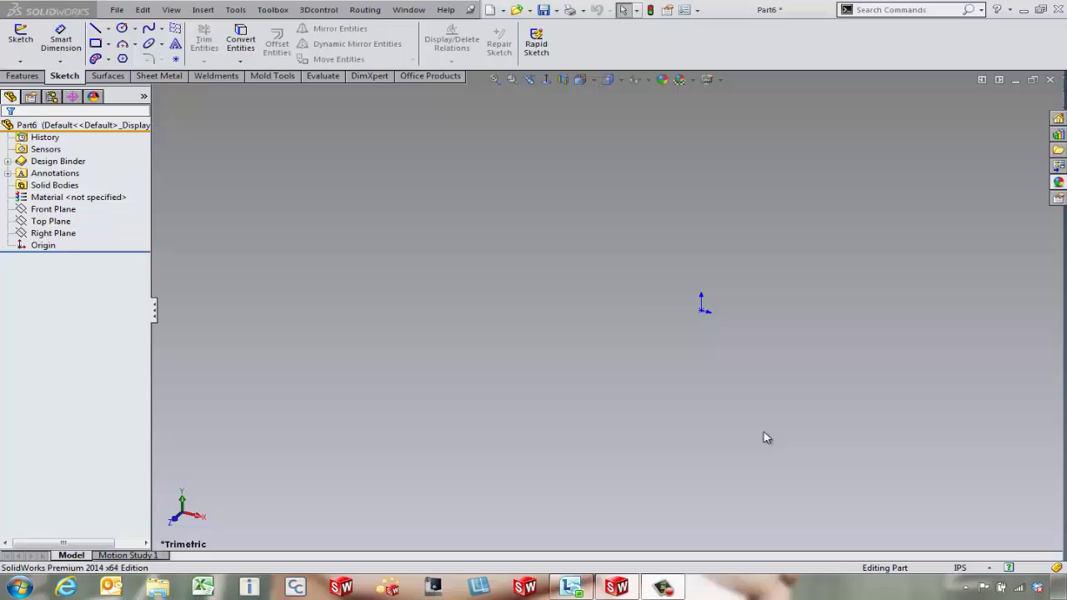
# - Switch to the Sheet Metal tools for the empty new part Part6
pyautogui.click(166, 77)
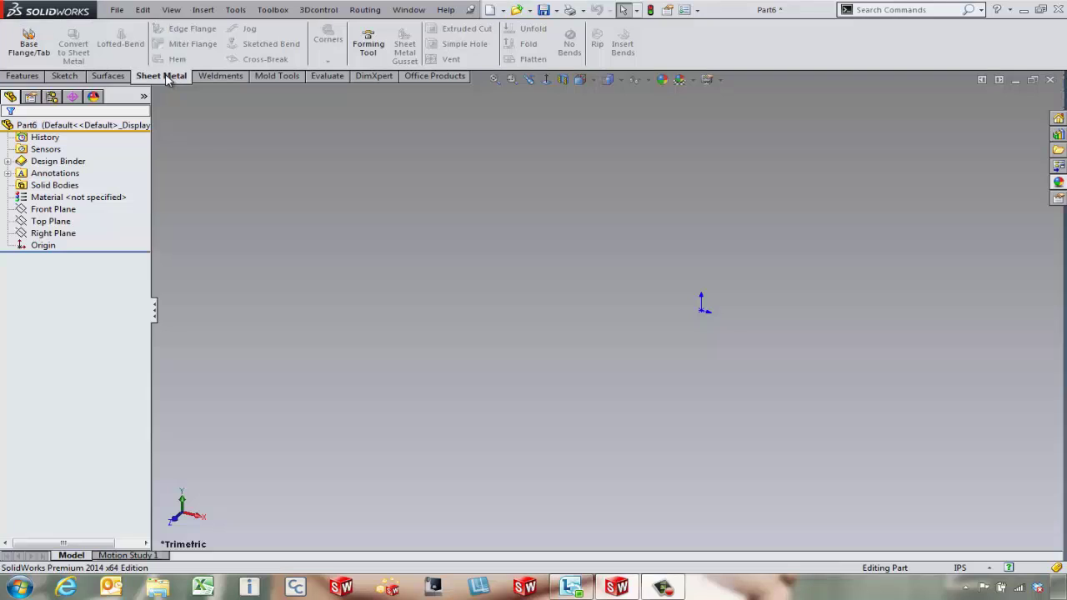
# - On the Front Plane, draw connected lines from the origin: base, two uprights, step, lip and left flange
pyautogui.click(54, 209)
pyautogui.click(81, 182)
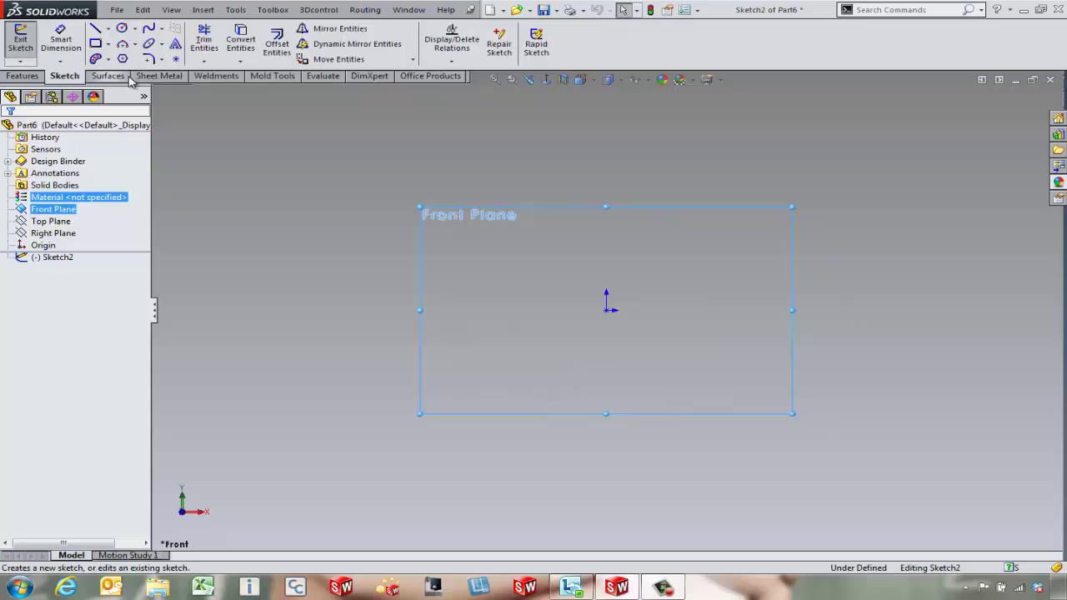
pyautogui.click(95, 27)
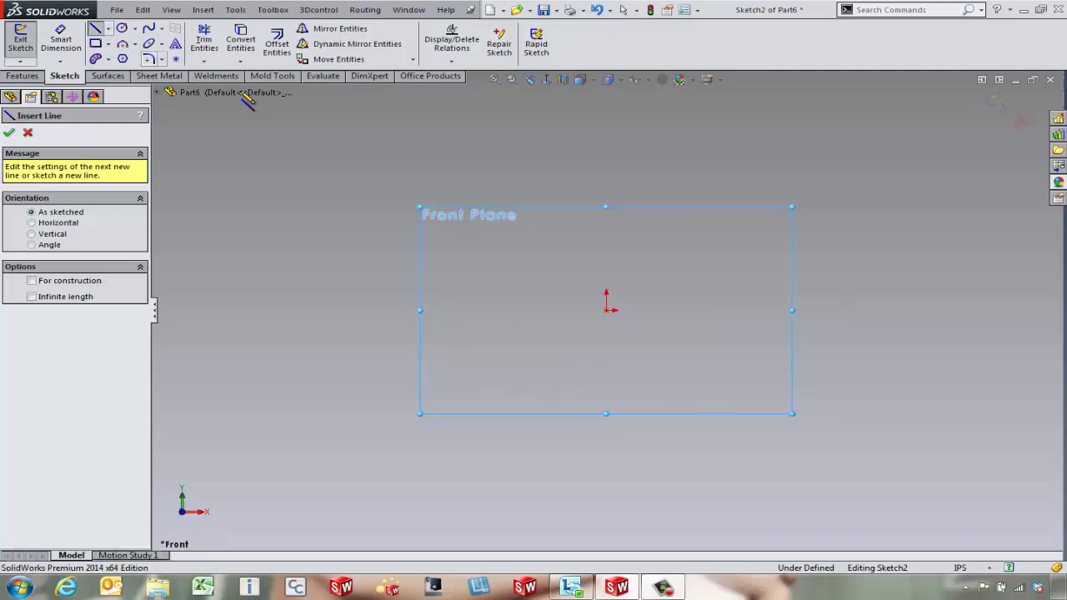
pyautogui.click(606, 311)
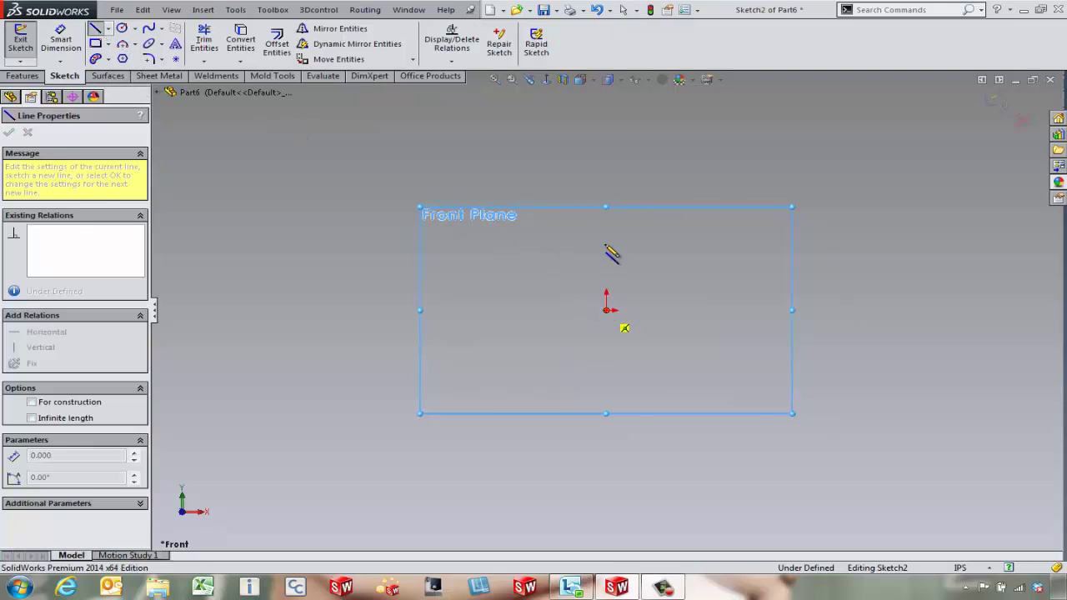
pyautogui.click(606, 177)
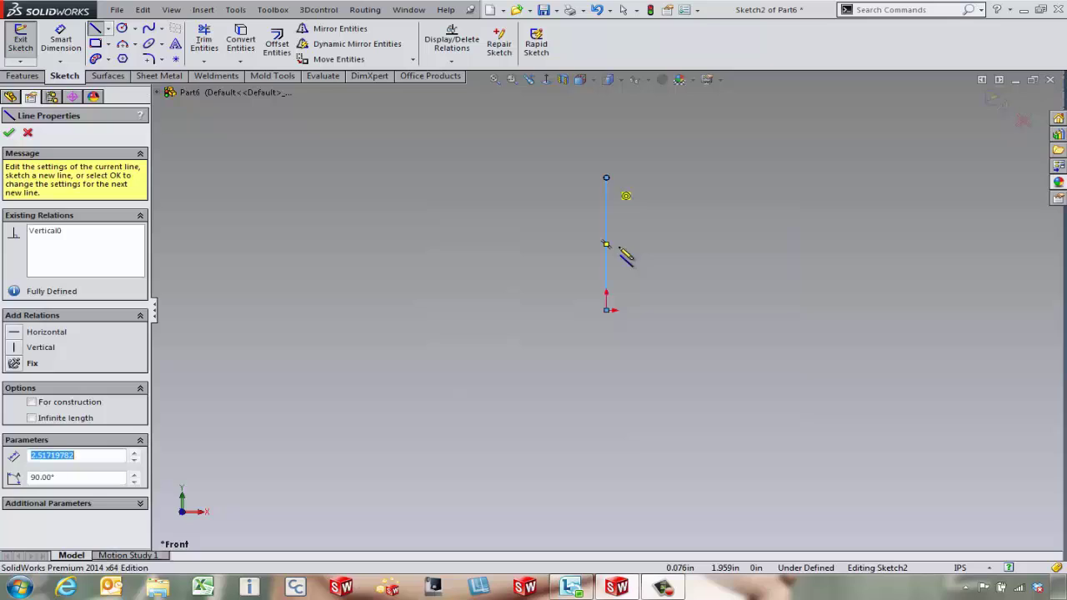
pyautogui.click(606, 310)
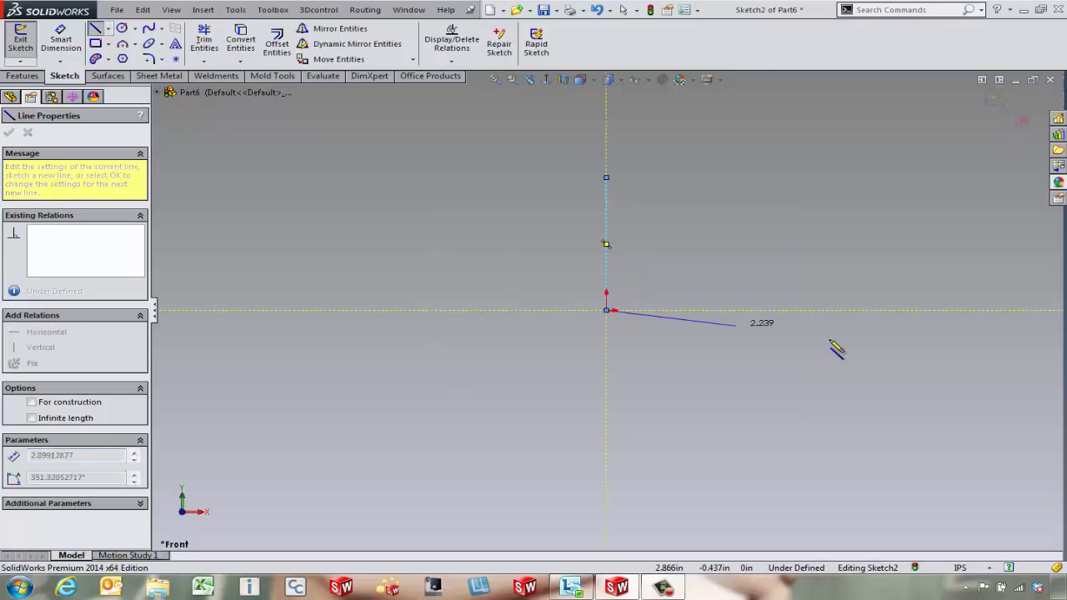
pyautogui.click(949, 310)
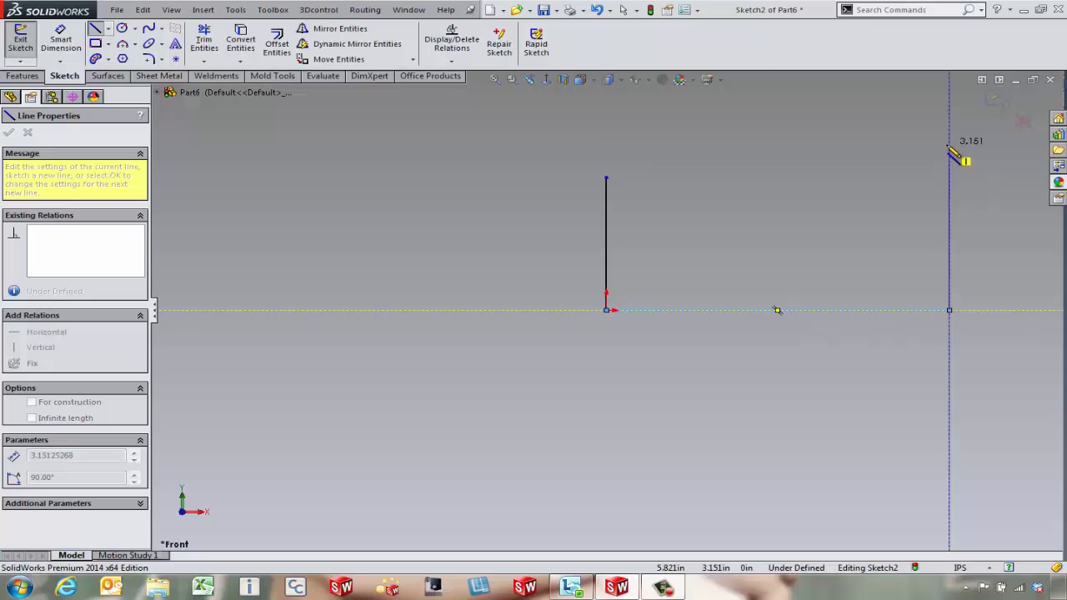
pyautogui.click(949, 143)
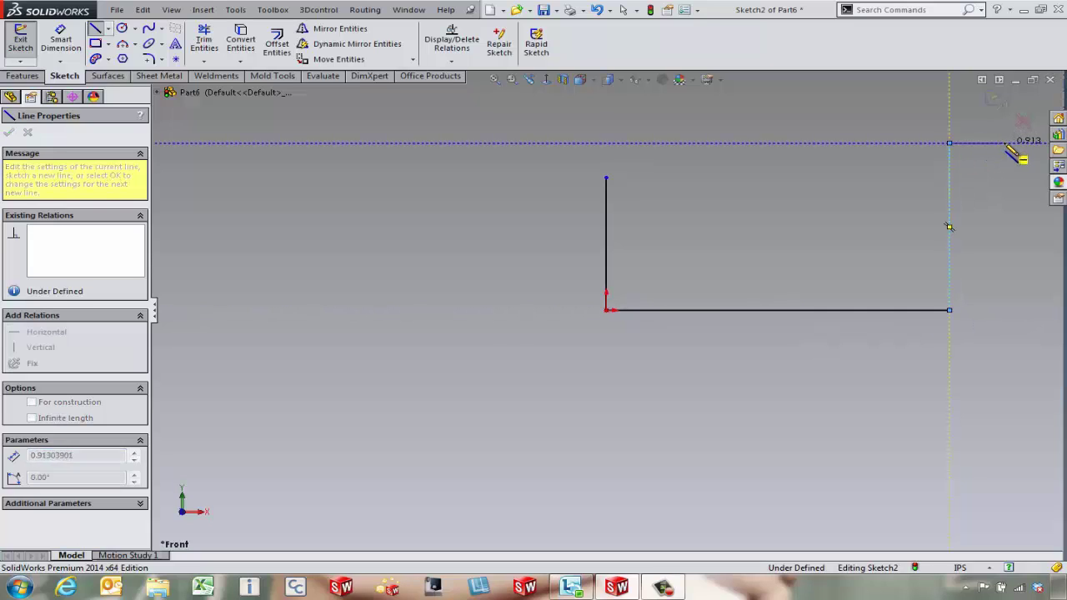
pyautogui.scroll(-2, 884, 200)
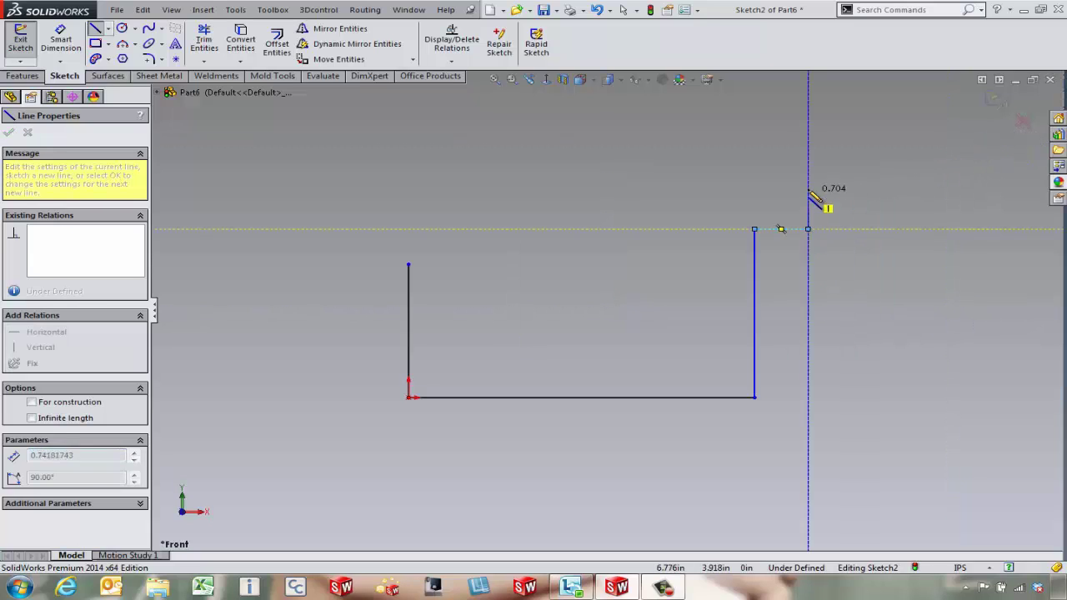
pyautogui.click(808, 229)
pyautogui.doubleClick(785, 192)
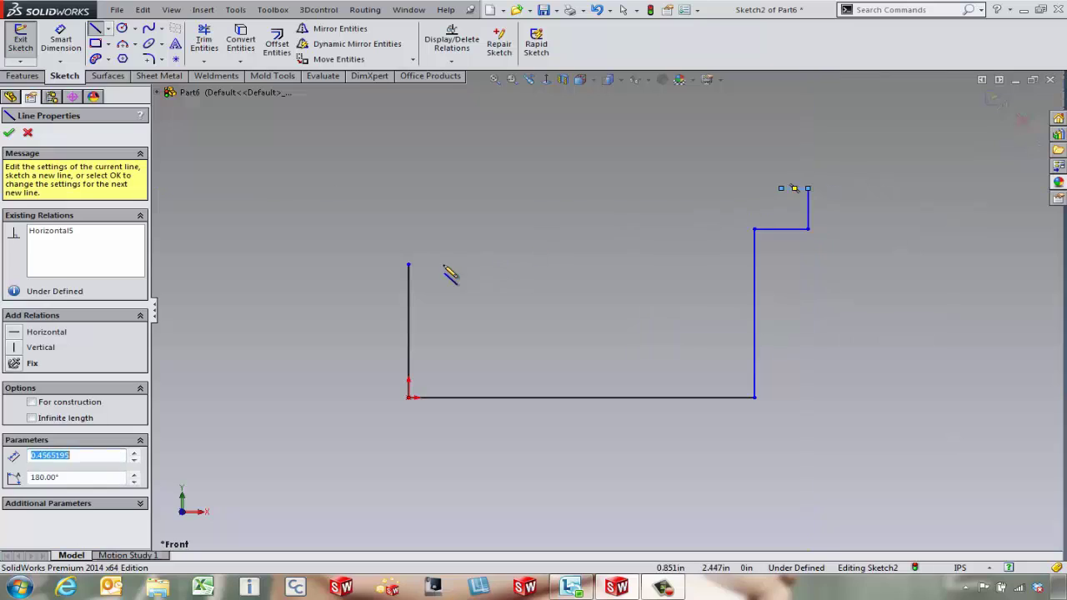
pyautogui.doubleClick(348, 276)
# - Dimension the left upright 2.5, the left flange 1 and the base 6
pyautogui.press('d')
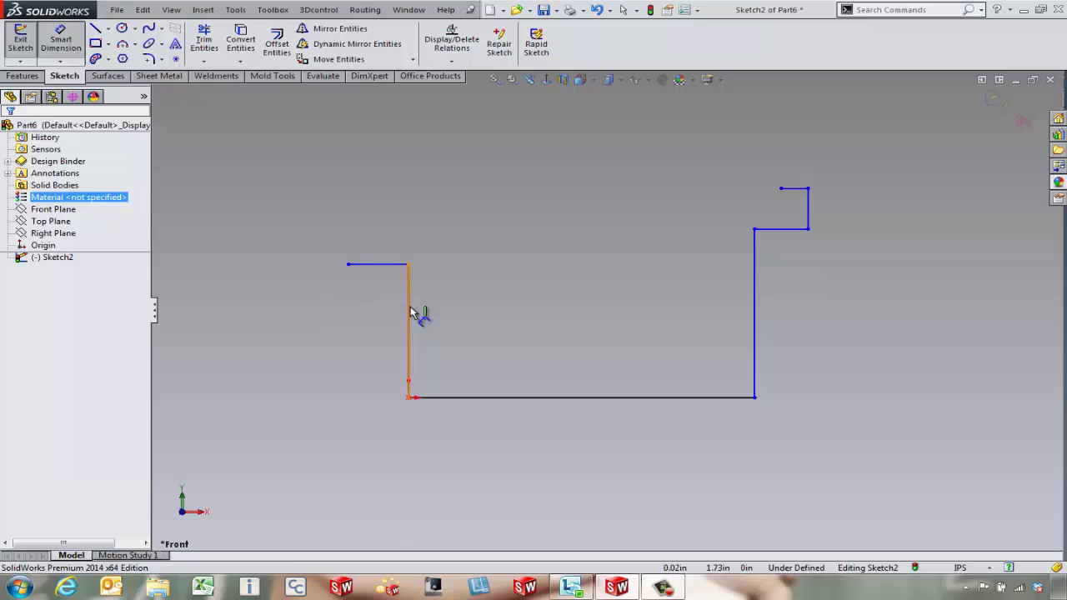
pyautogui.click(408, 321)
pyautogui.click(261, 328)
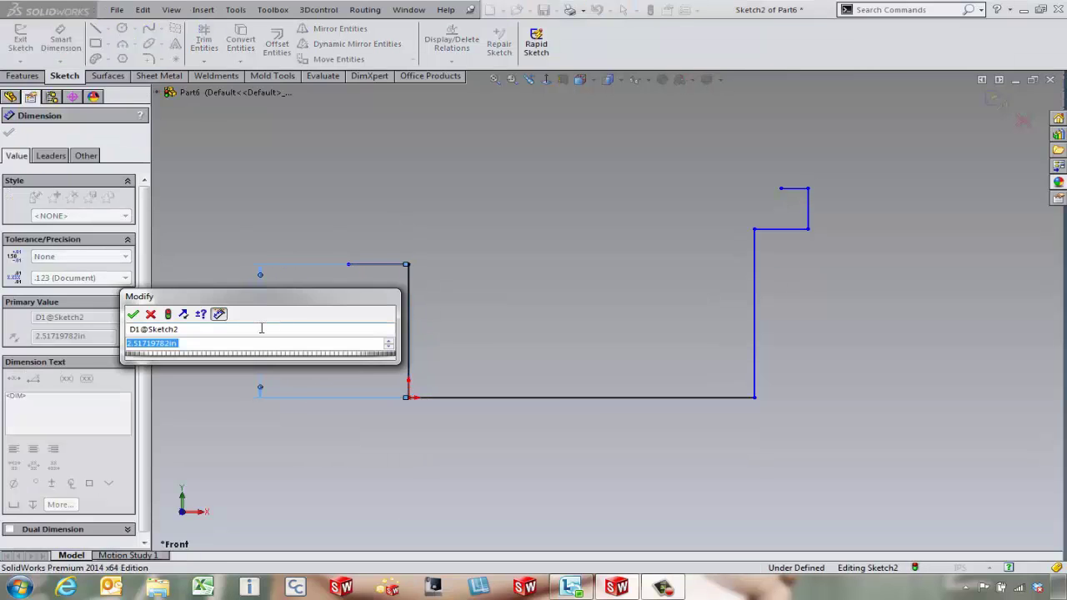
pyautogui.write('2.5')
pyautogui.press('Return')
pyautogui.click(375, 265)
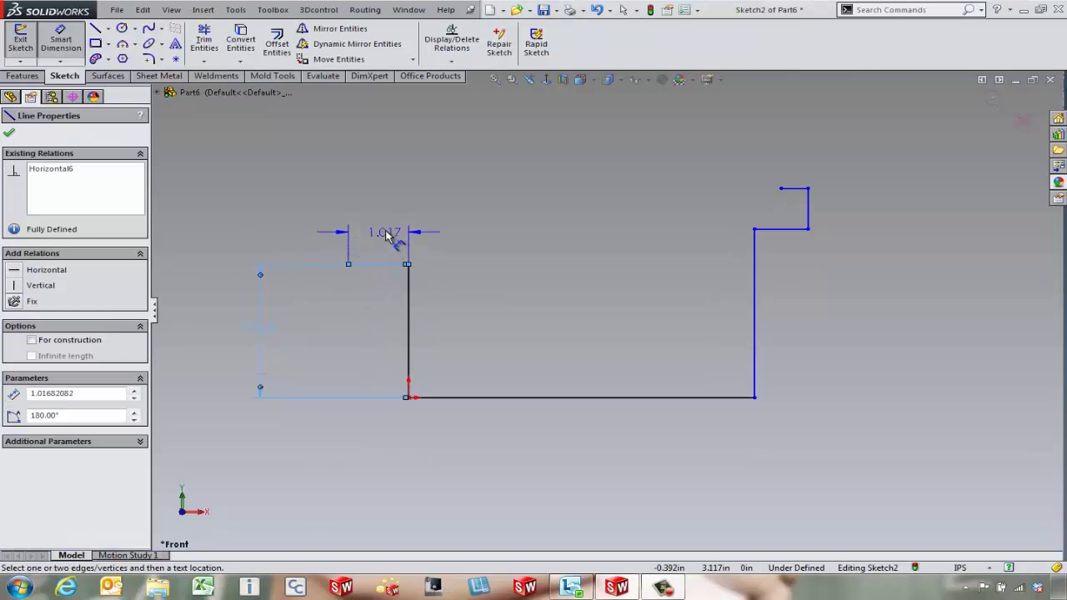
pyautogui.click(399, 238)
pyautogui.write('1.00in')
pyautogui.press('Return')
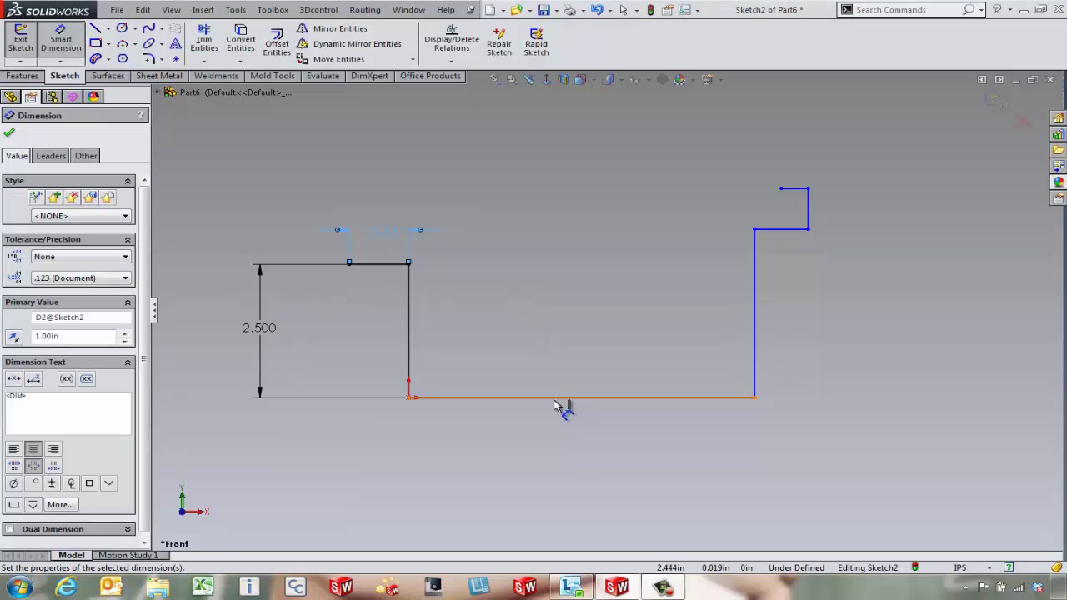
pyautogui.click(558, 397)
pyautogui.click(578, 453)
pyautogui.write('6')
pyautogui.press('Return')
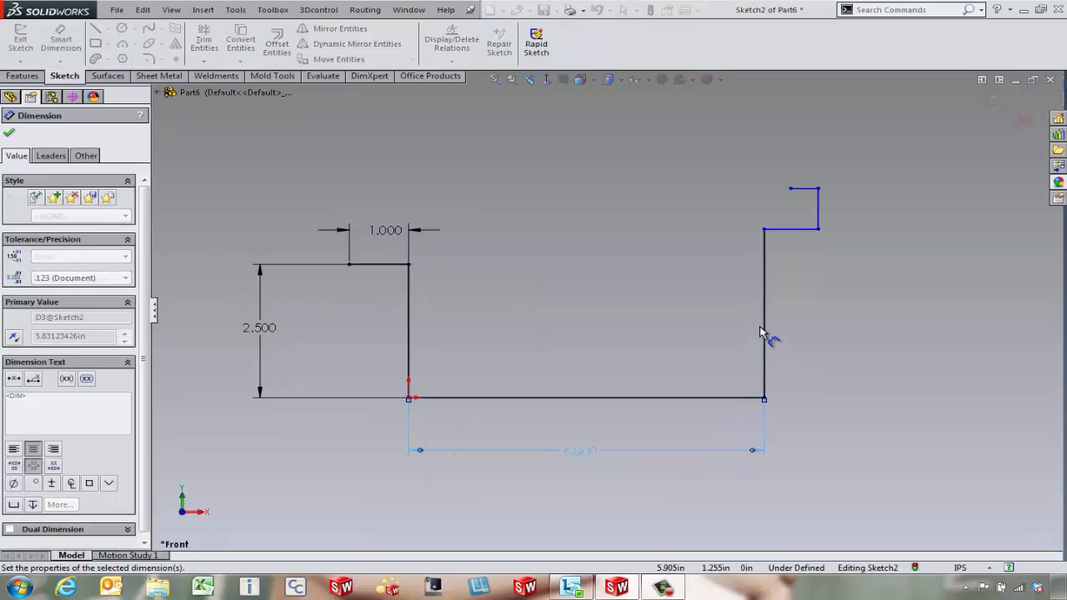
# - Dimension the right upright 3, short vertical 1, top lip 0.5 and a 1 offset to fully define it
pyautogui.click(764, 326)
pyautogui.click(961, 323)
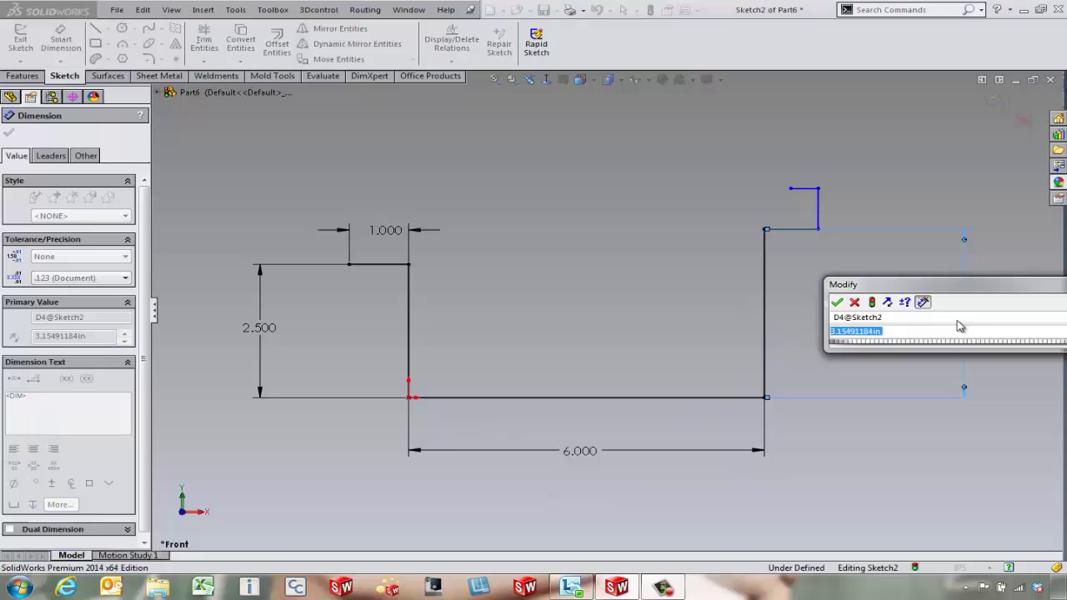
pyautogui.write('3')
pyautogui.press('Return')
pyautogui.click(917, 219)
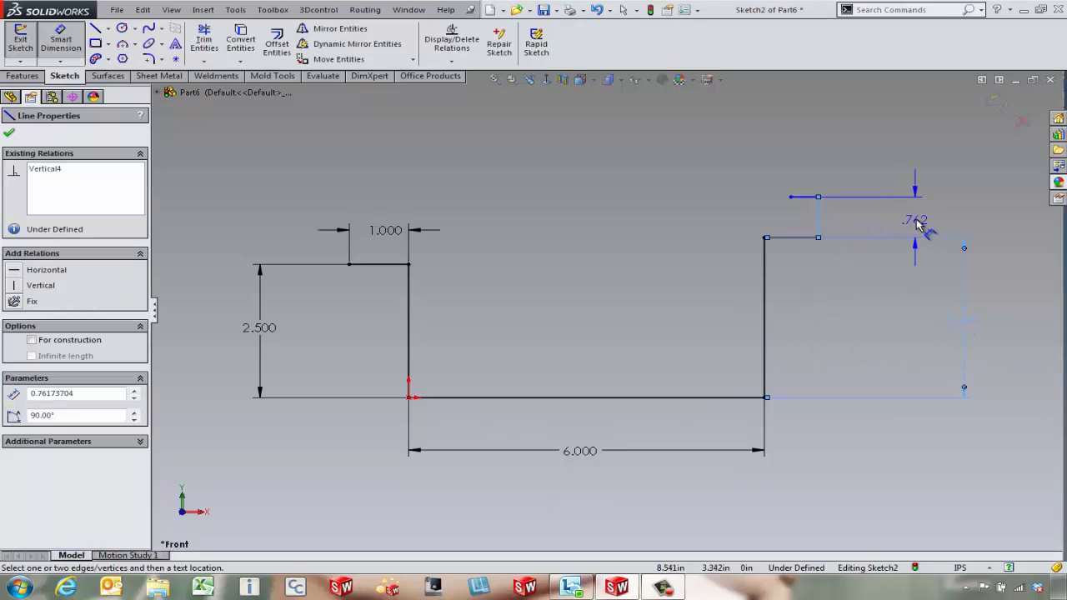
pyautogui.click(941, 219)
pyautogui.write('1')
pyautogui.press('Return')
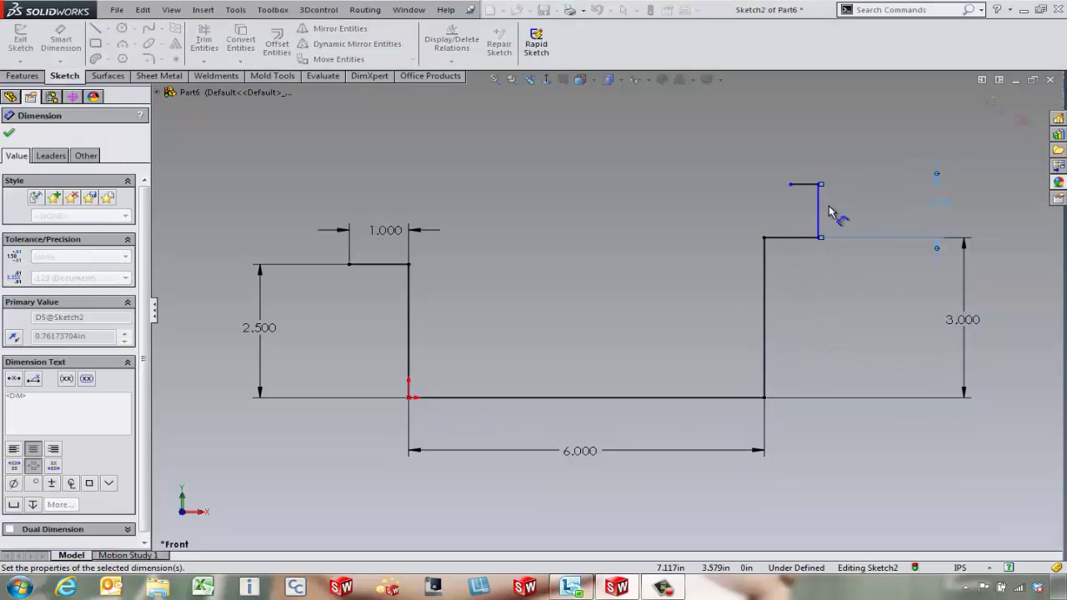
pyautogui.click(813, 185)
pyautogui.click(726, 157)
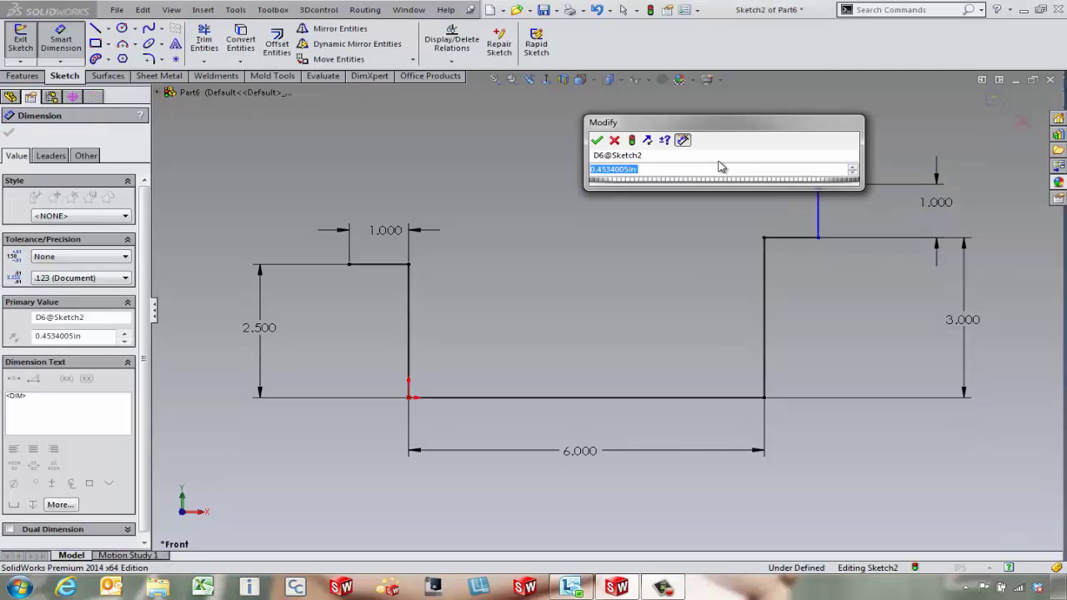
pyautogui.write('1')
pyautogui.press('Return')
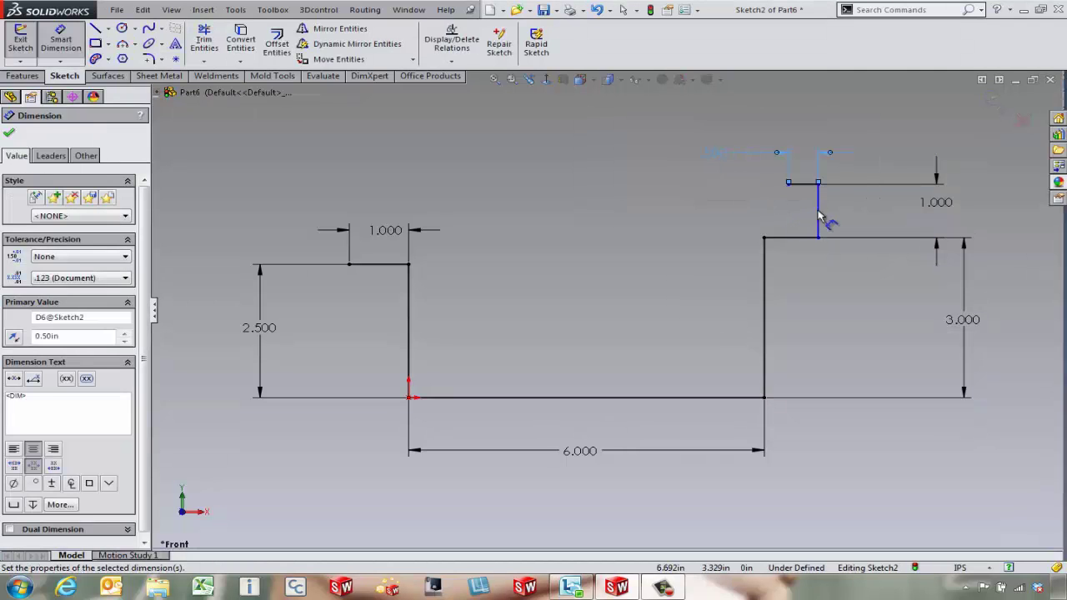
pyautogui.click(818, 219)
pyautogui.click(765, 265)
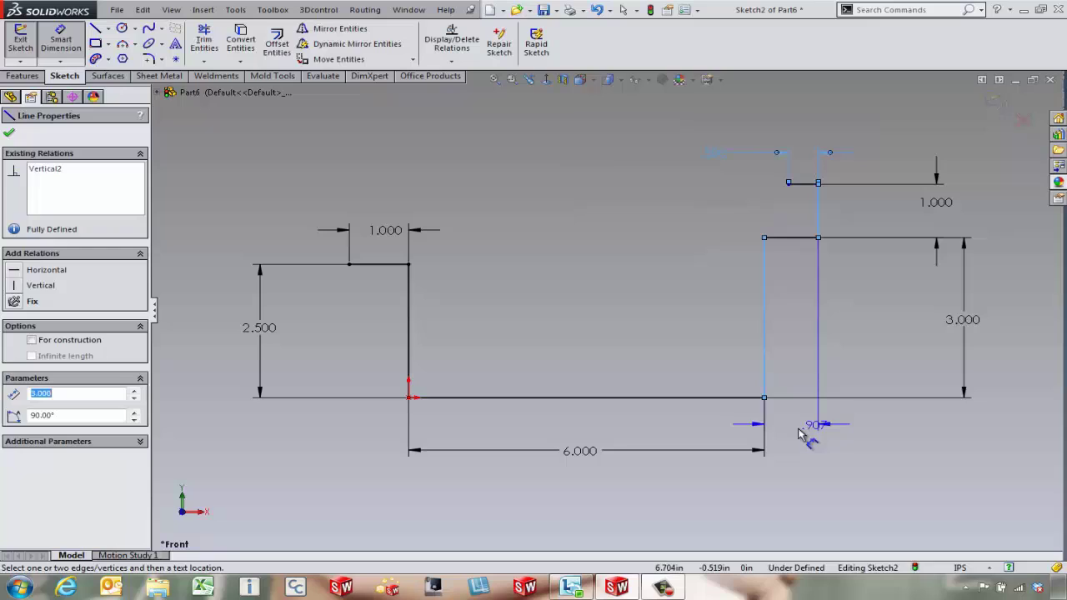
pyautogui.click(803, 435)
pyautogui.press('Return')
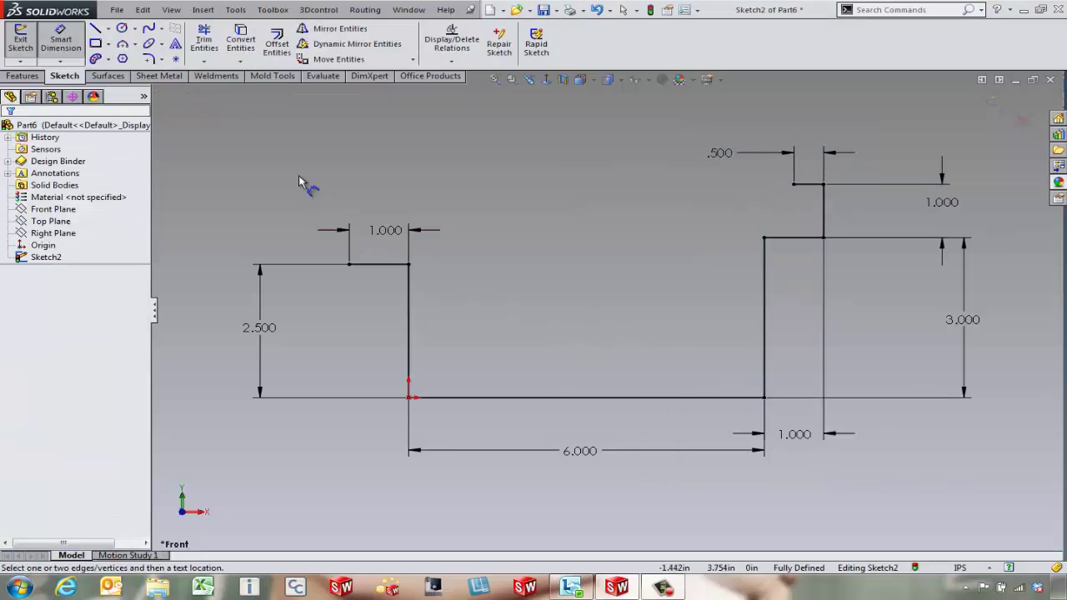
# - Start a Base Flange from the sketch: 0.0625in thickness, 0.125in bend radius, K-factor 0.5, rectangular relief
pyautogui.click(164, 76)
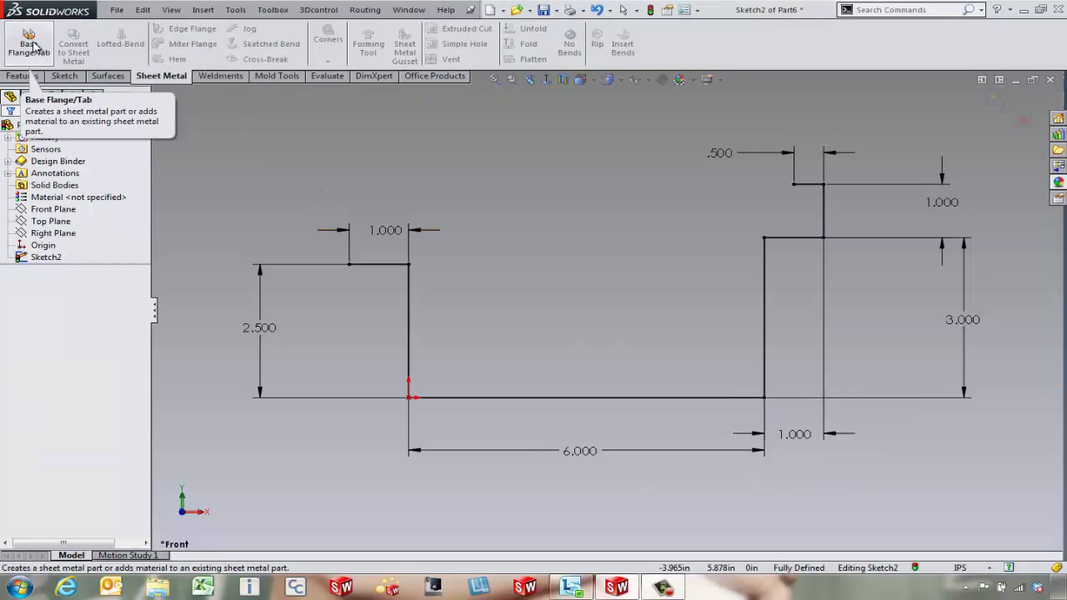
pyautogui.click(34, 46)
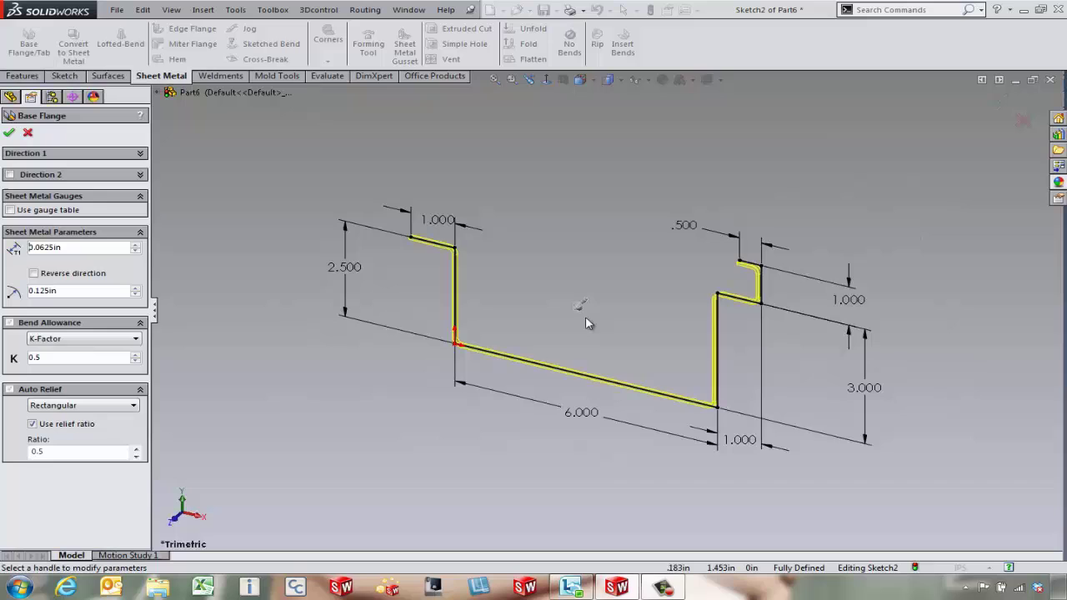
pyautogui.moveTo(582, 307)
pyautogui.mouseDown()
pyautogui.moveTo(467, 390)
pyautogui.moveTo(500, 409)
pyautogui.mouseUp()
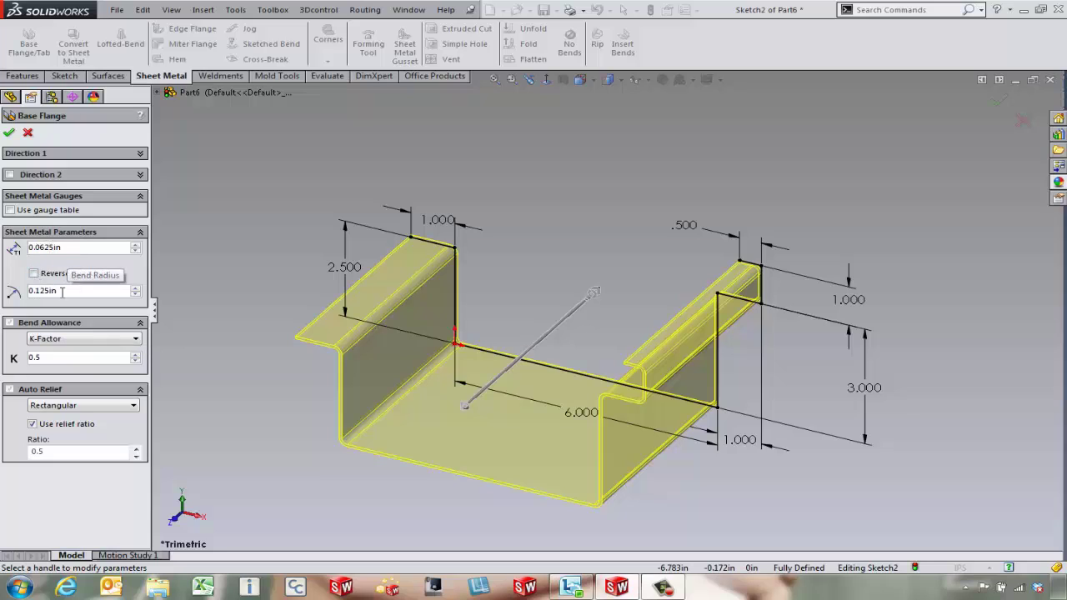
# - In Front view, test reversing the thickness side, restore it, and create Base-Flange1
pyautogui.click(582, 80)
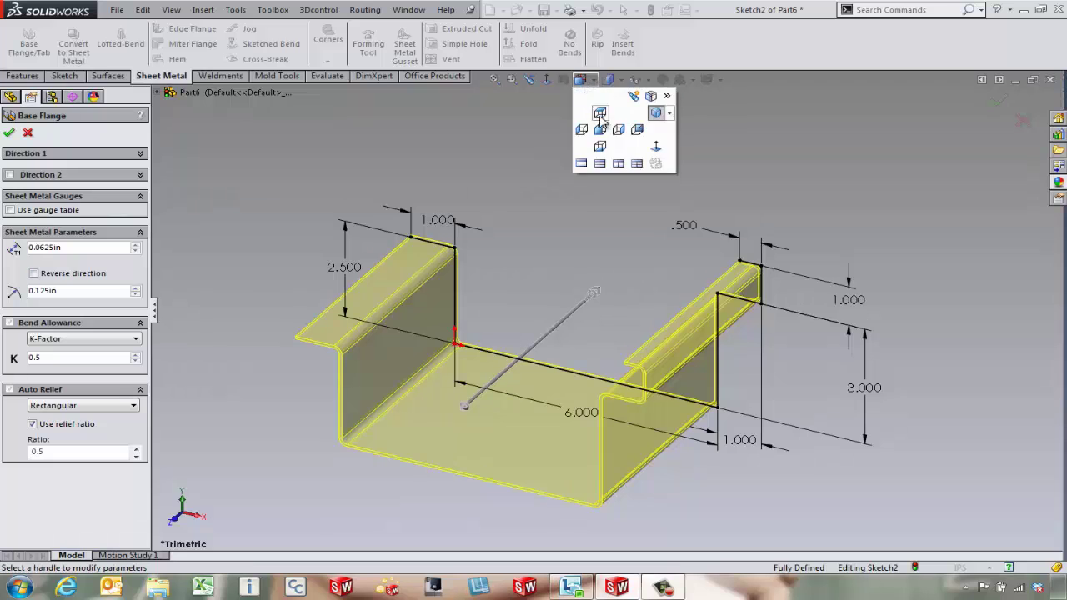
pyautogui.click(589, 142)
pyautogui.scroll(-4, 495, 341)
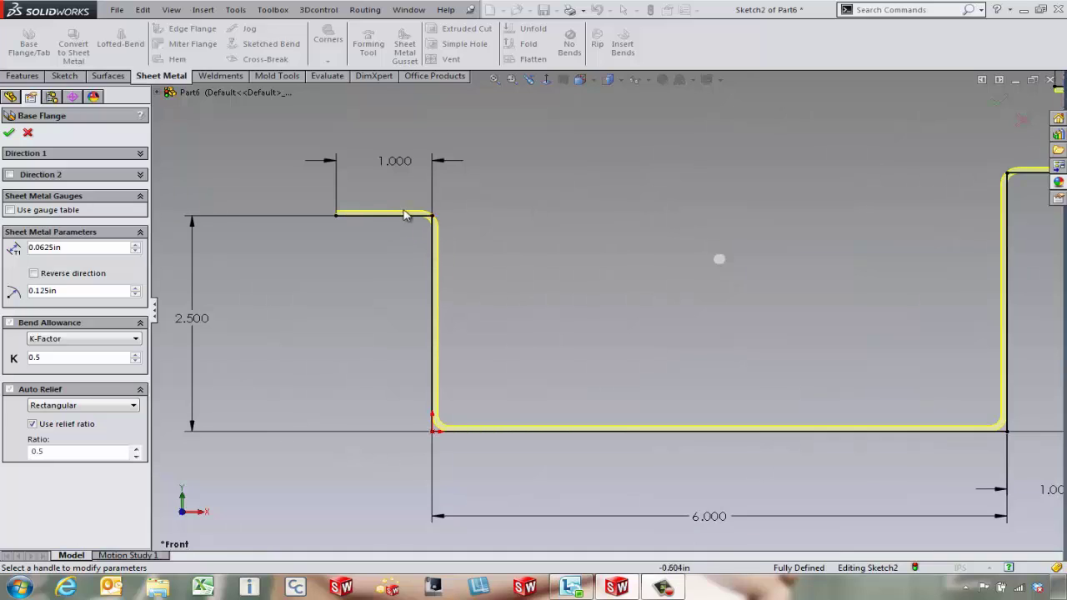
pyautogui.click(53, 275)
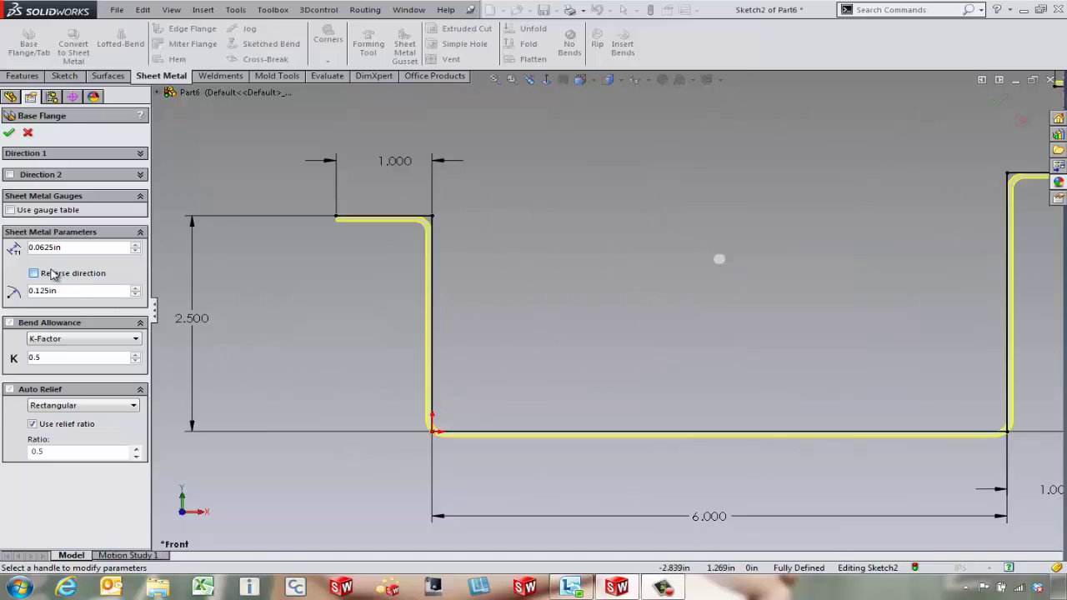
pyautogui.click(47, 276)
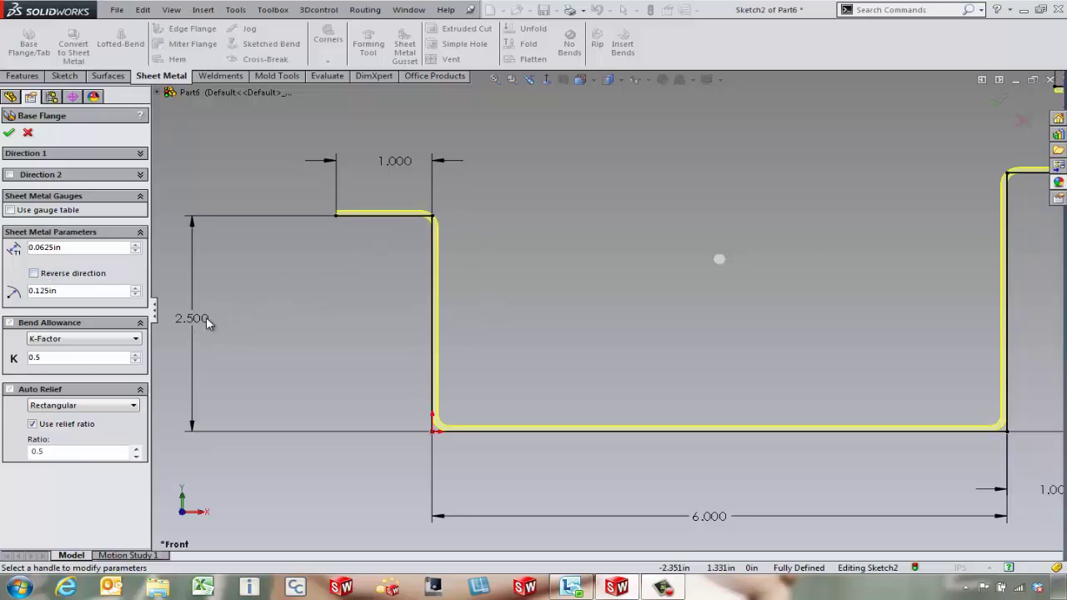
pyautogui.scroll(3, 654, 326)
pyautogui.scroll(-2, 872, 239)
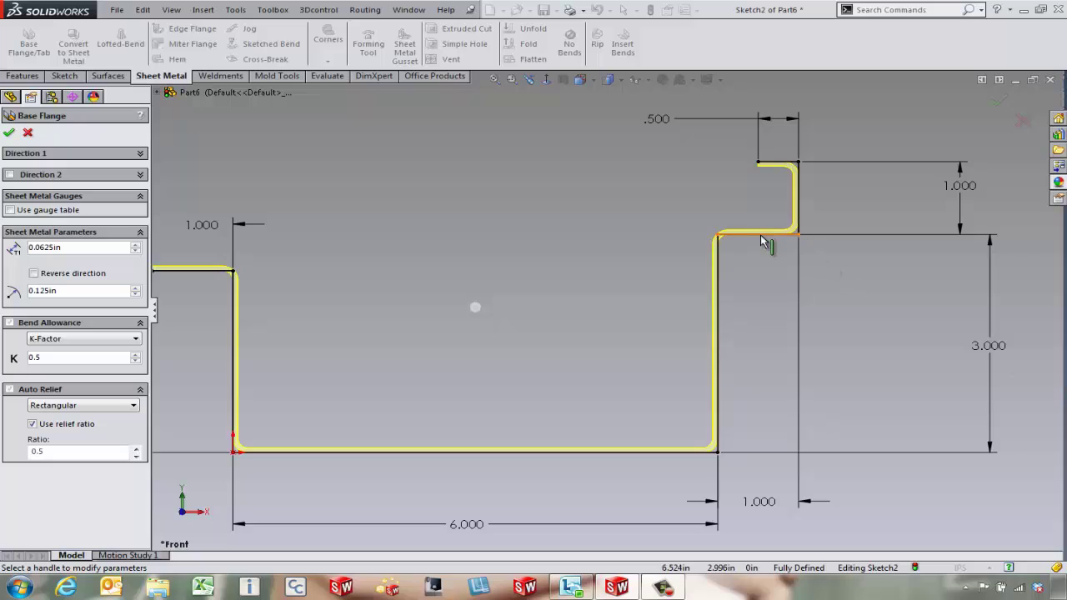
pyautogui.click(9, 134)
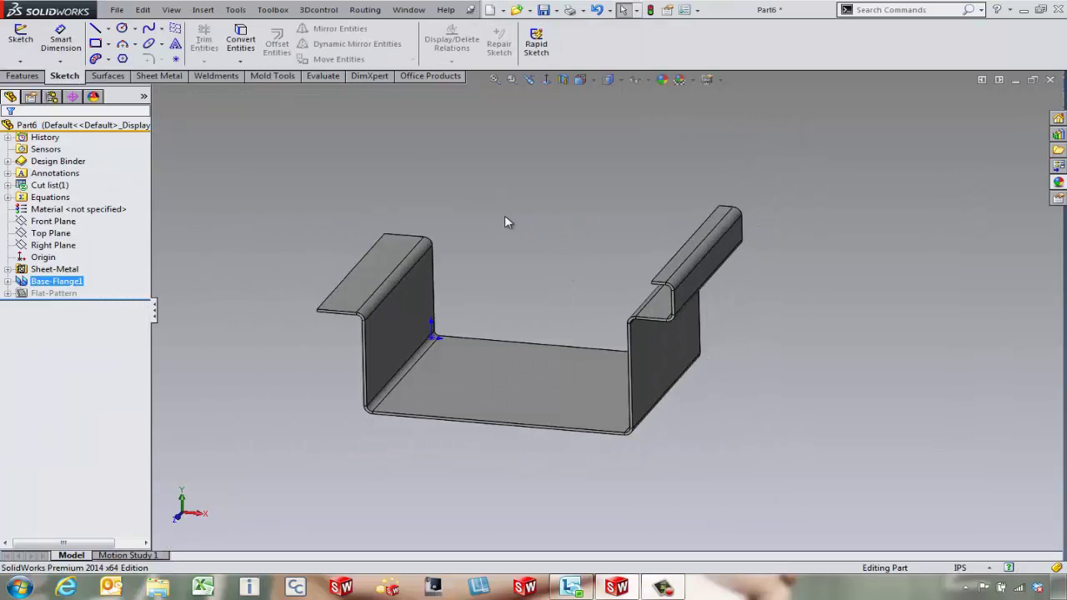
# - Show the Sheet Metal tools for the folded Base-Flange1 channel
pyautogui.click(162, 77)
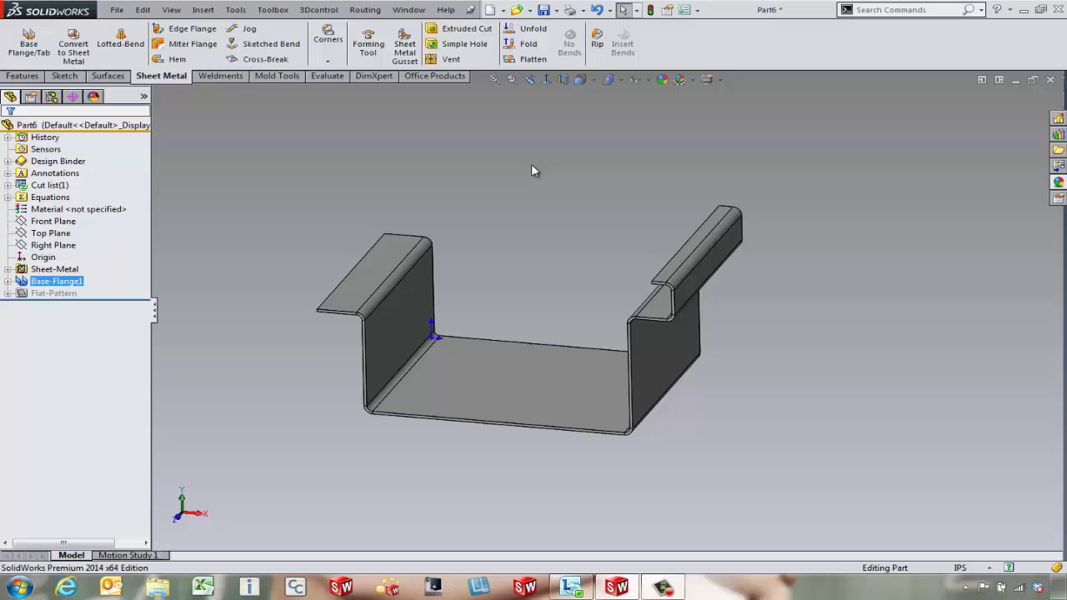
# - Unfold the upper right bend with the bottom face fixed, creating Unfold1
pyautogui.click(528, 31)
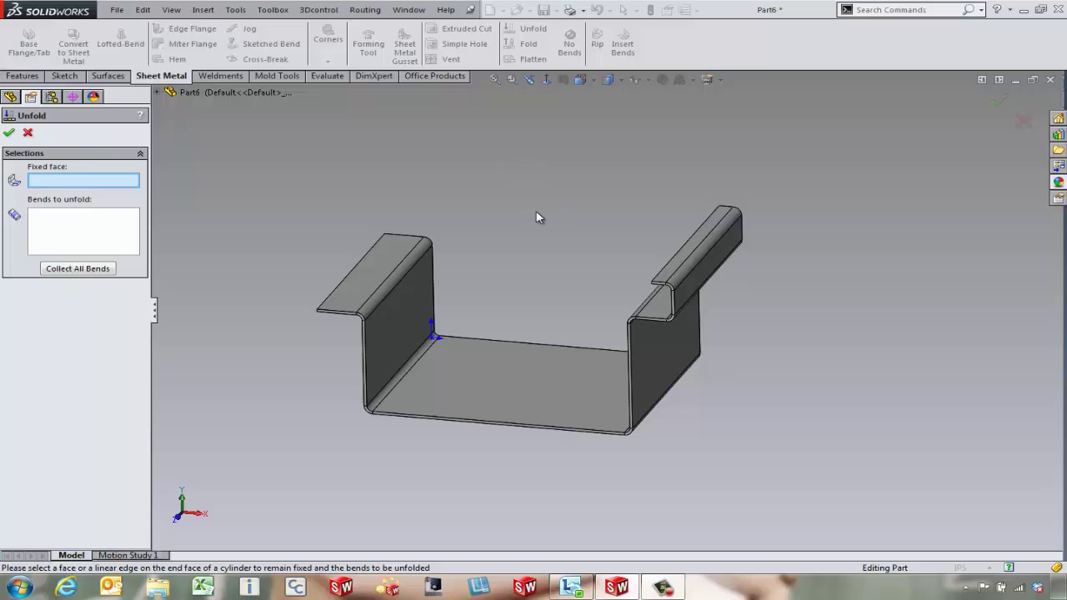
pyautogui.click(522, 380)
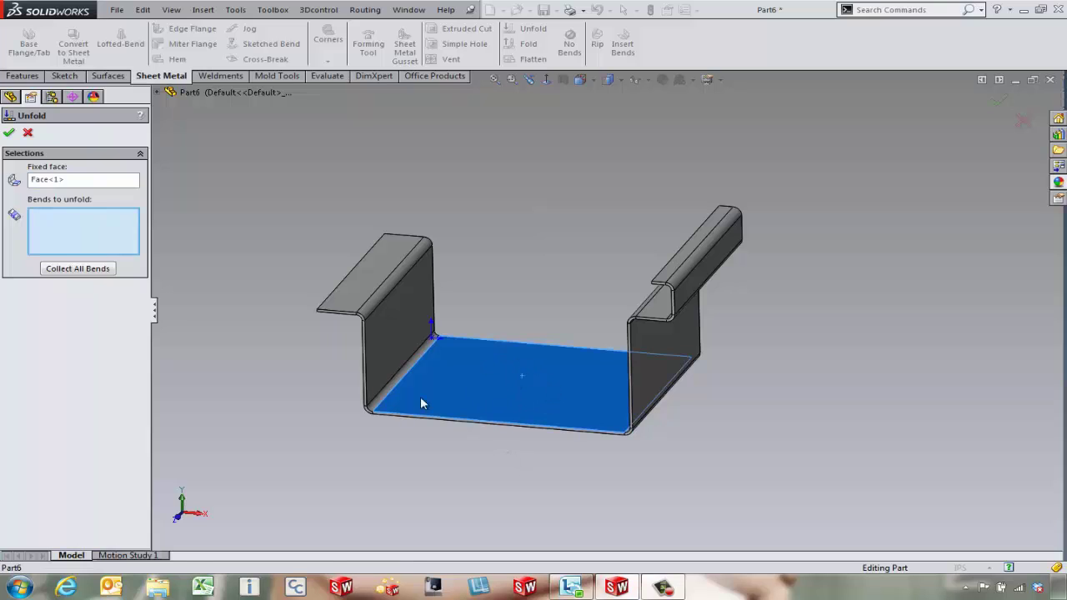
pyautogui.click(691, 275)
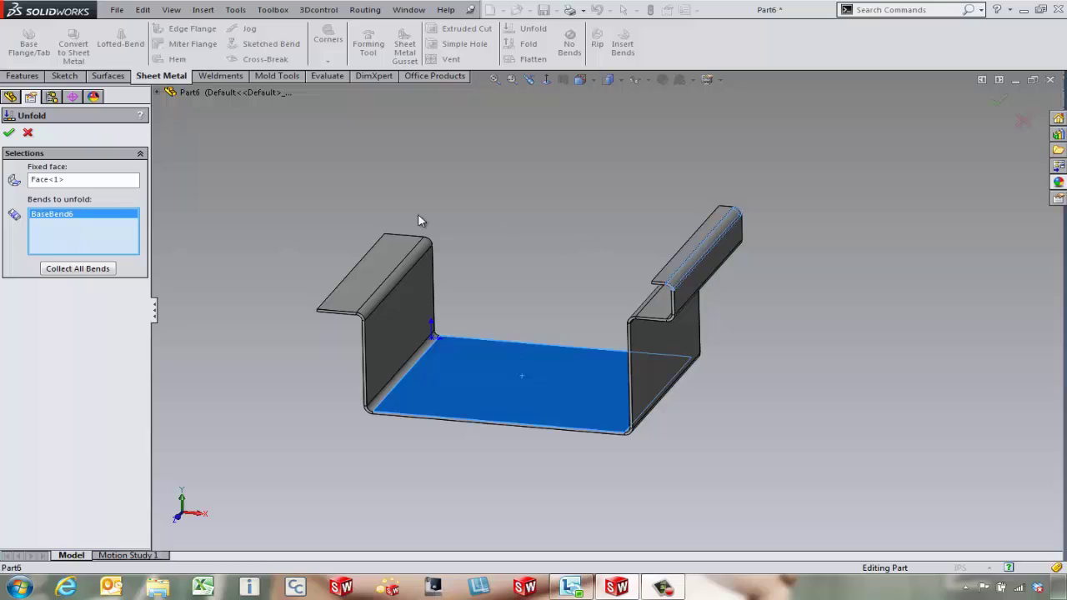
pyautogui.click(10, 134)
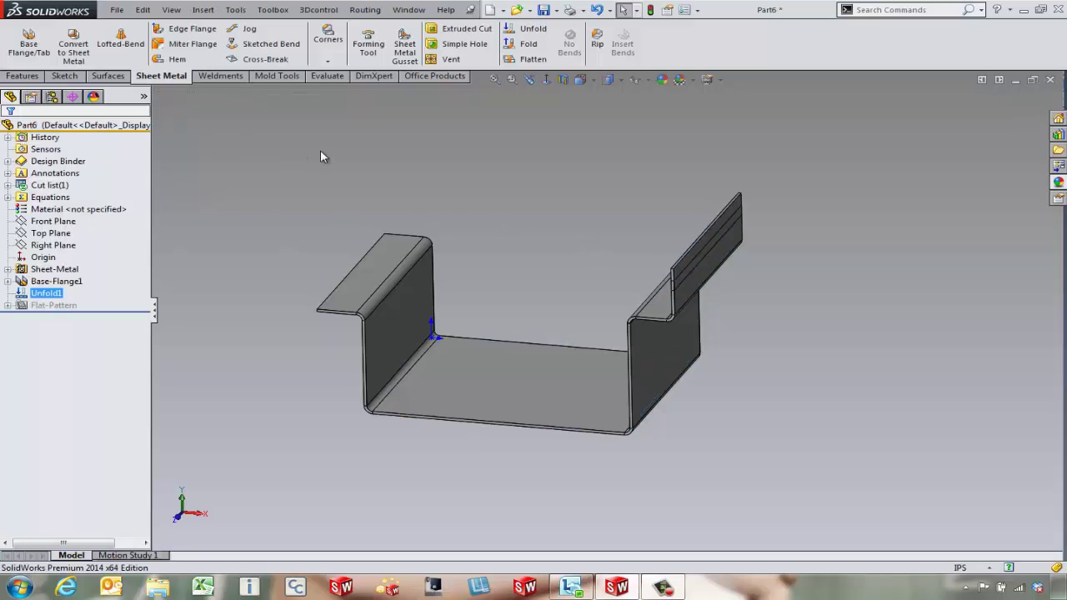
# - Start a new sketch on the flattened top flange face
pyautogui.moveTo(619, 253); pyautogui.dragTo(624, 249, button='middle')
pyautogui.click(647, 225)
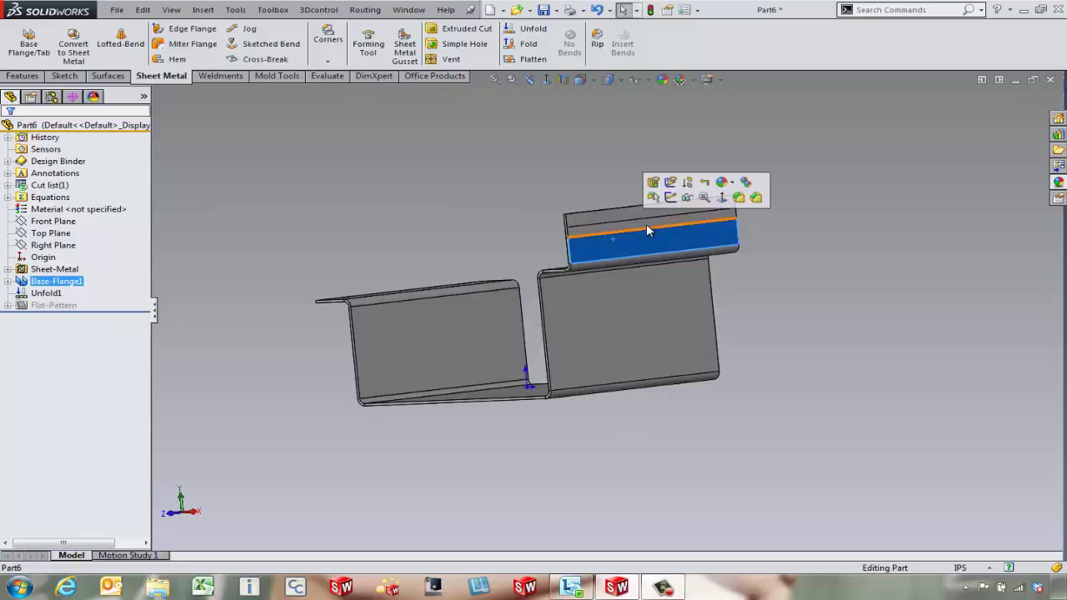
pyautogui.click(672, 198)
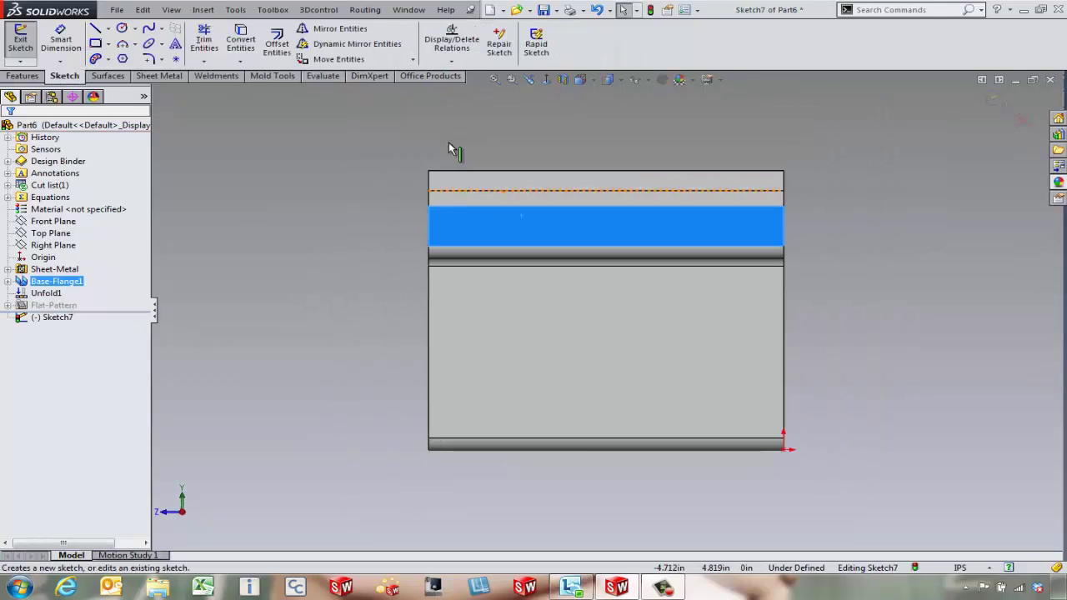
# - Draw a corner rectangle on the flattened flange and give it a 0.35 height
pyautogui.click(95, 44)
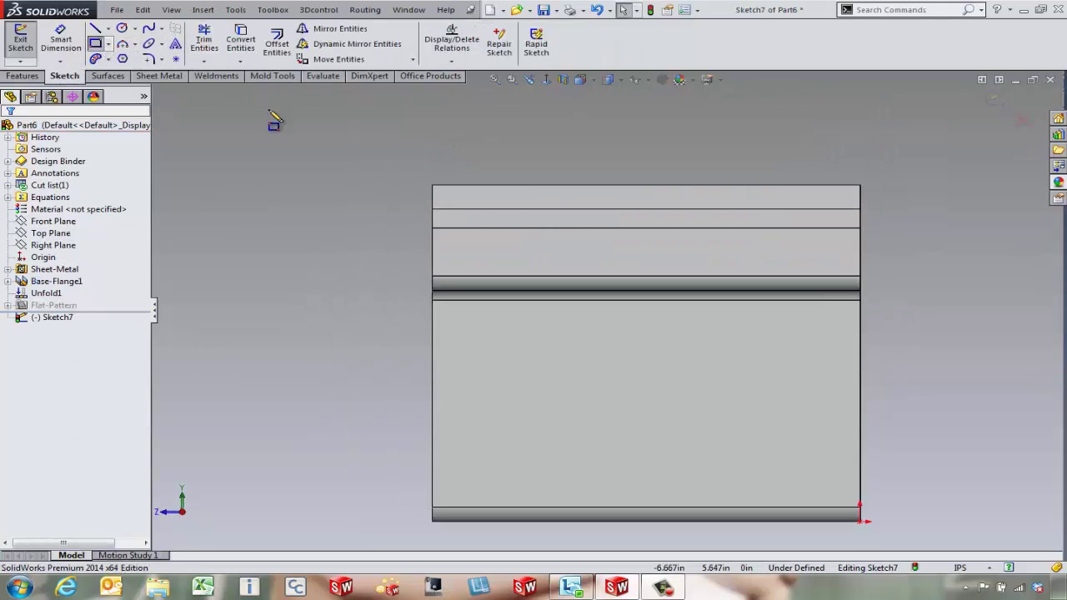
pyautogui.click(478, 228)
pyautogui.click(547, 198)
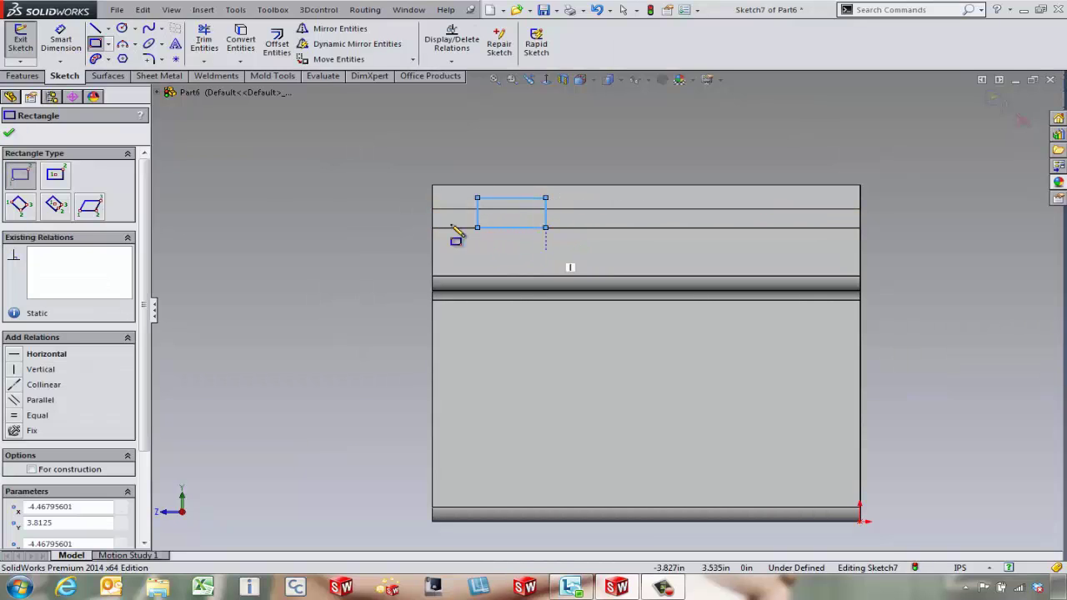
pyautogui.press('d')
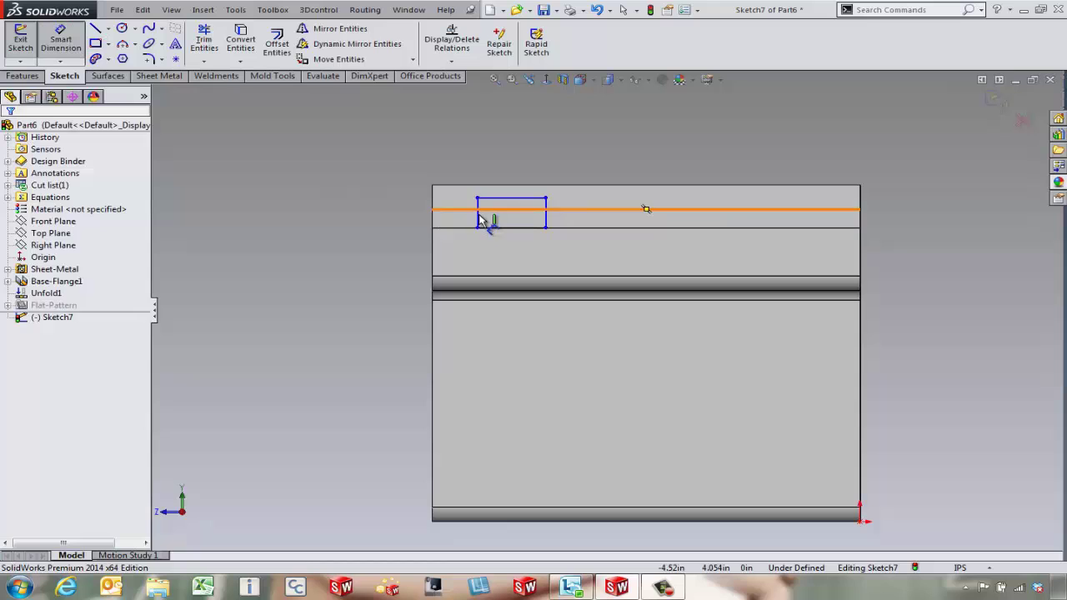
pyautogui.click(477, 219)
pyautogui.click(390, 214)
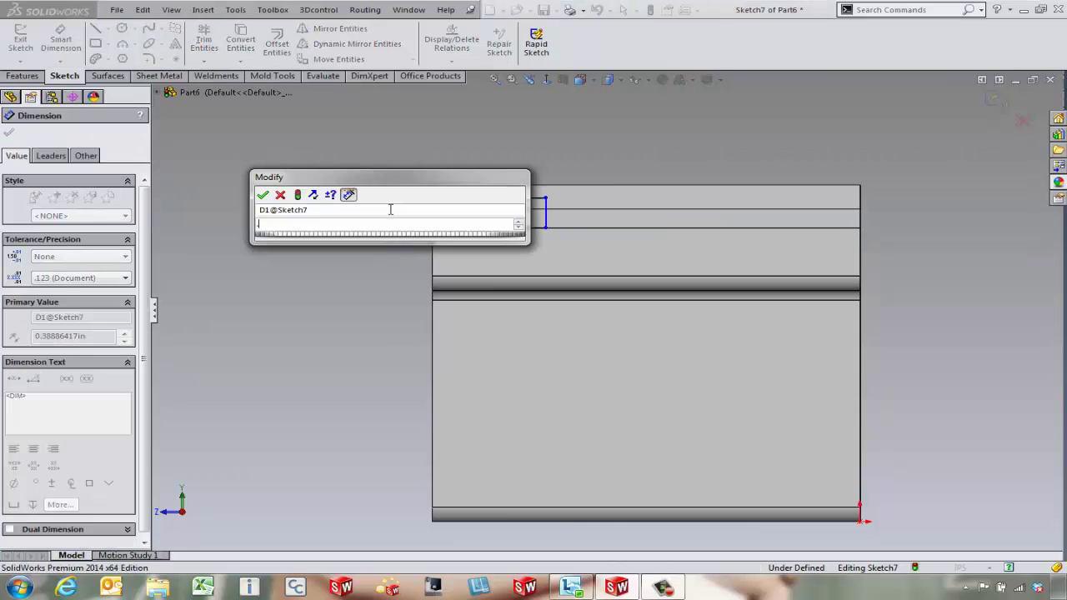
pyautogui.write('0.35')
pyautogui.press('Return')
# - Dimension the rectangle .75 wide and .5 from the face's left edge
pyautogui.click(514, 202)
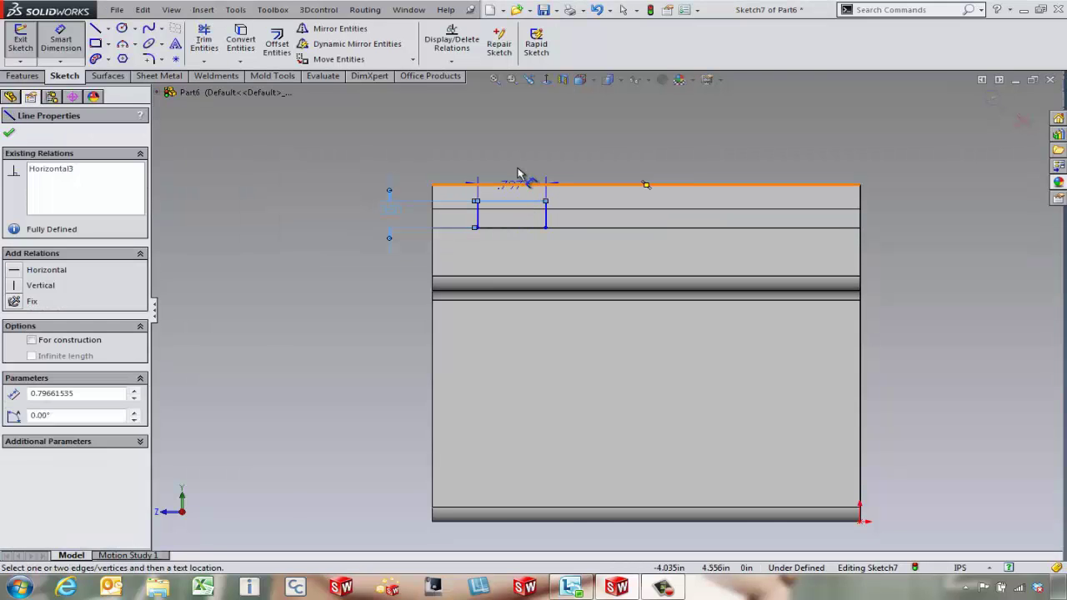
pyautogui.click(511, 159)
pyautogui.write('.75')
pyautogui.press('Return')
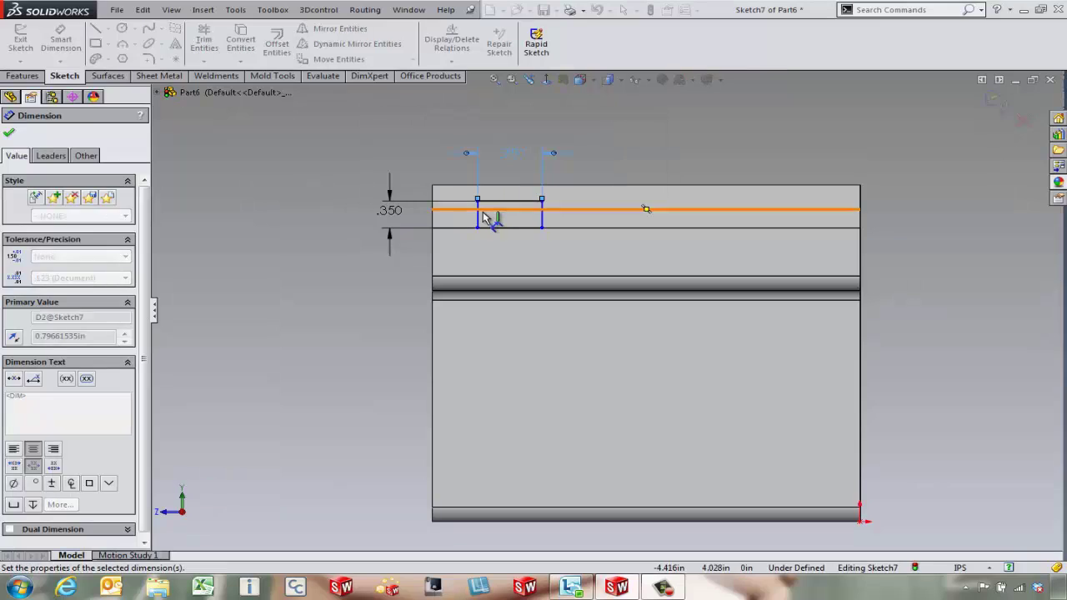
pyautogui.click(477, 218)
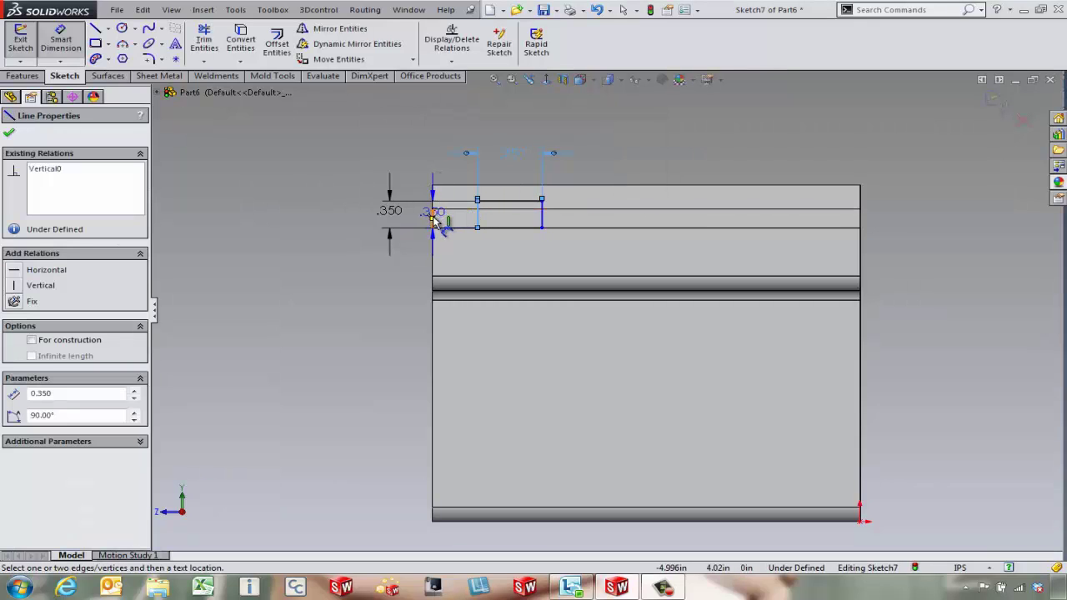
pyautogui.click(433, 215)
pyautogui.click(381, 147)
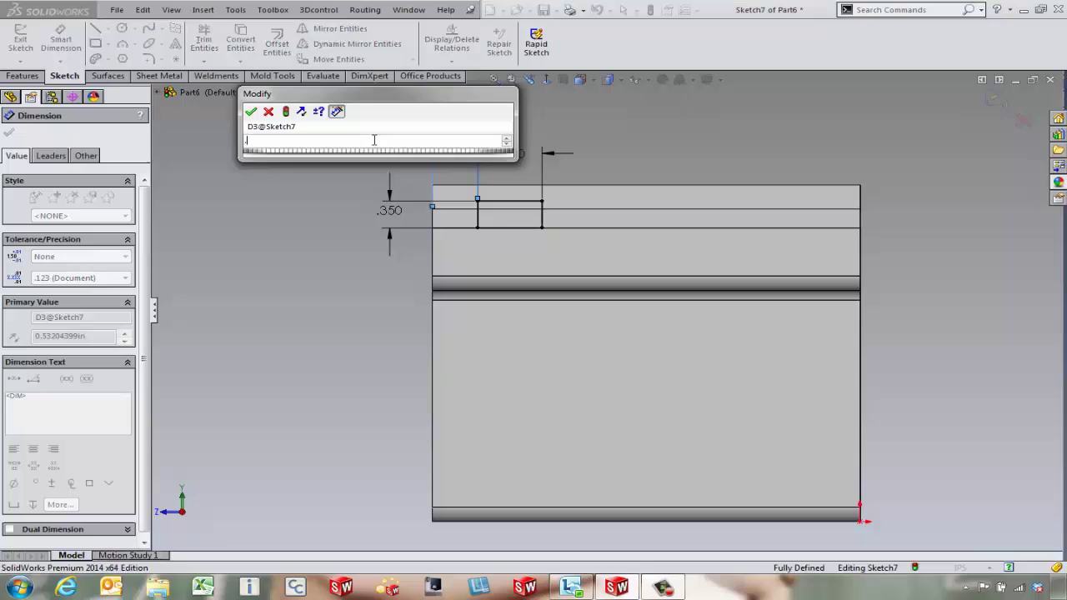
pyautogui.write('.5')
pyautogui.press('Return')
# - Cut-extrude the rectangle Up To Next, without flipping the cut side, creating Cut-Extrude1
pyautogui.click(22, 76)
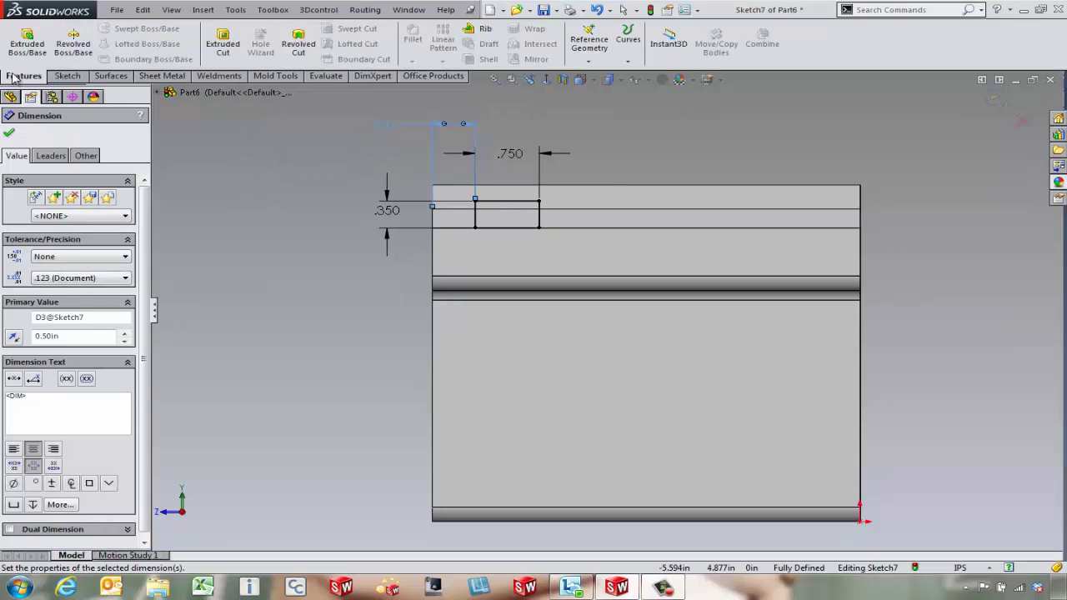
pyautogui.click(222, 43)
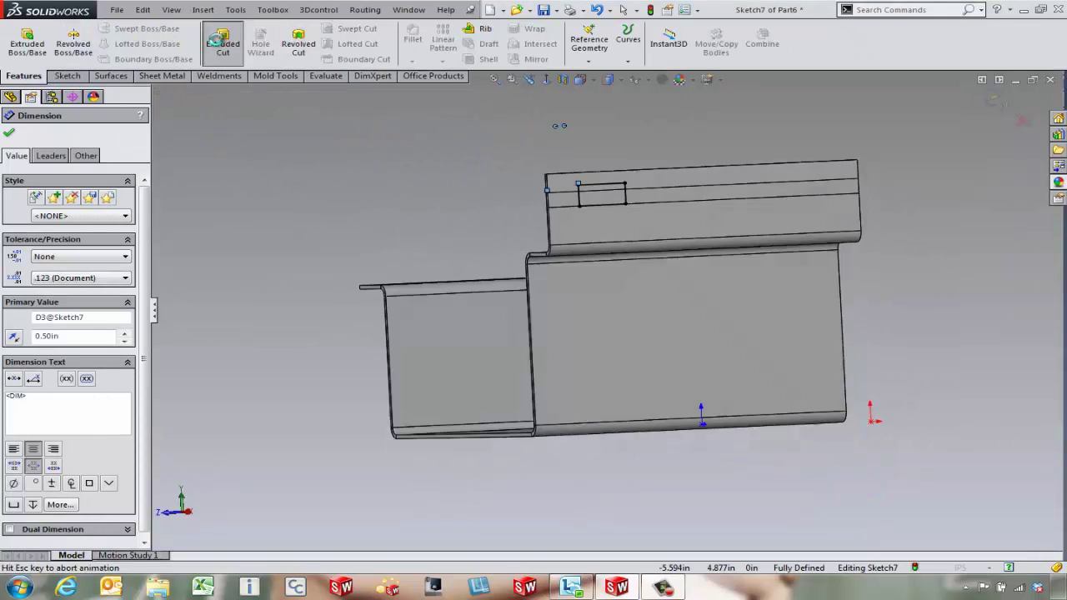
pyautogui.click(117, 210)
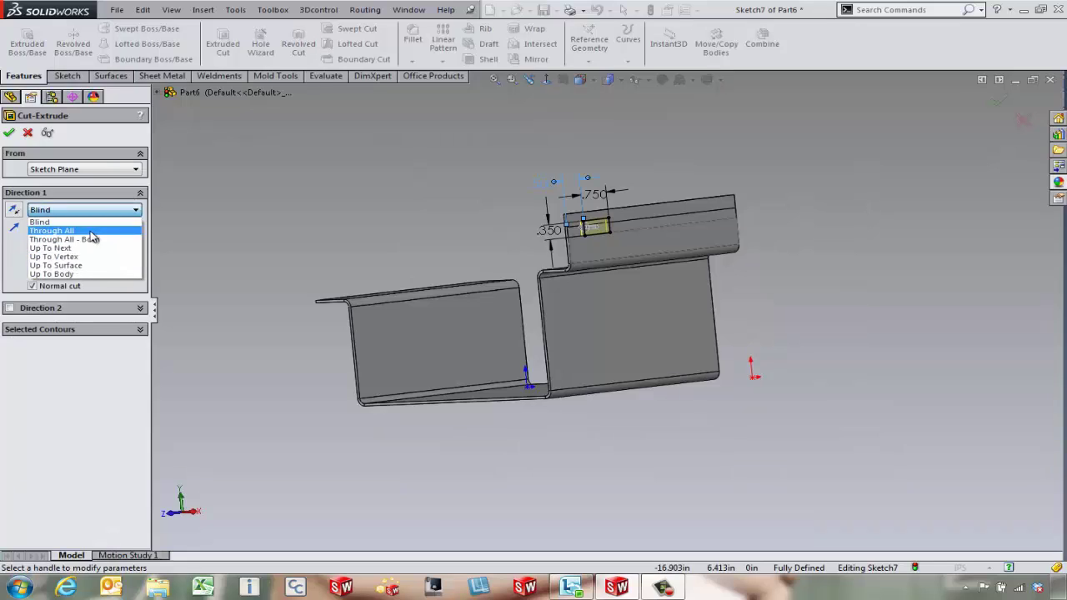
pyautogui.click(91, 232)
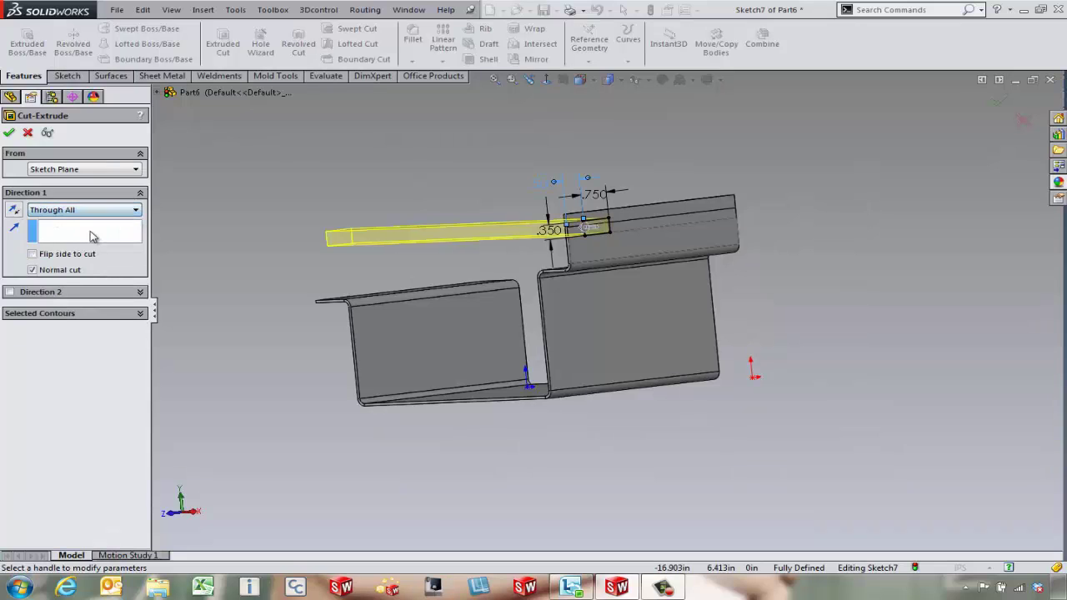
pyautogui.click(33, 254)
pyautogui.click(32, 255)
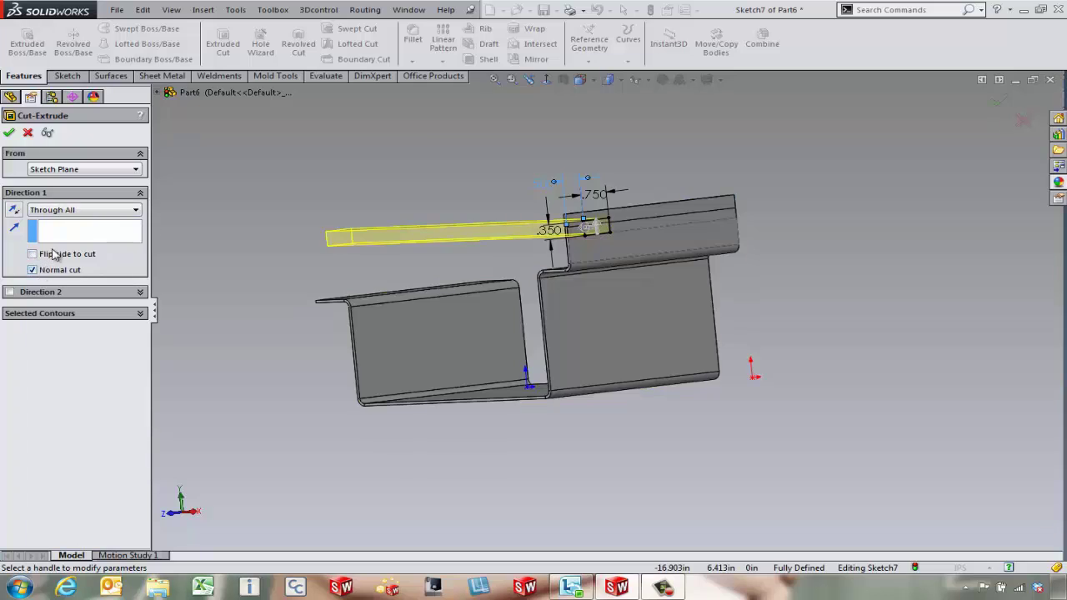
pyautogui.click(89, 210)
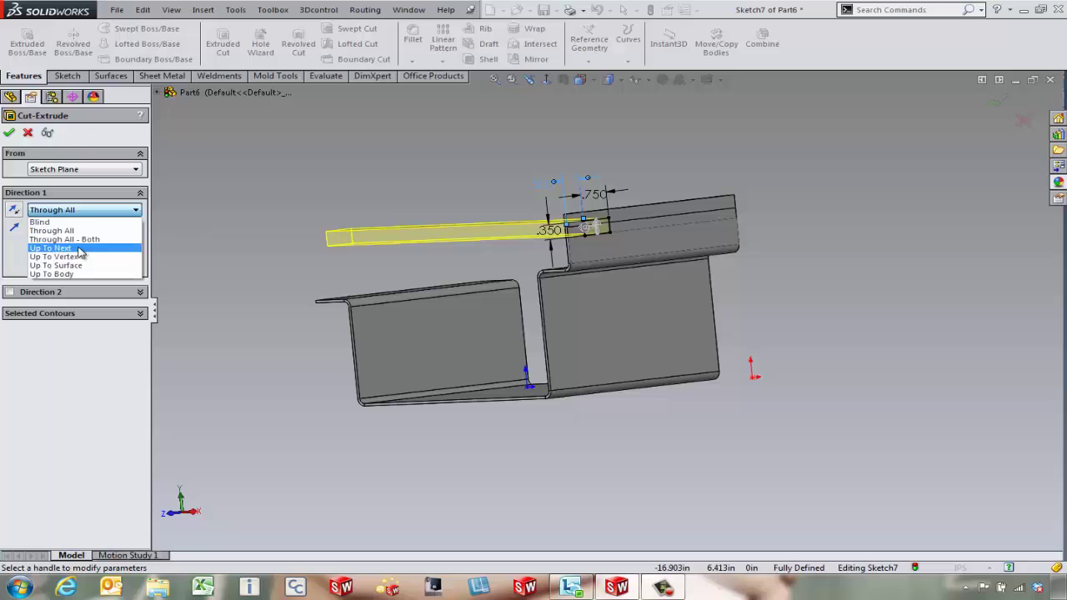
pyautogui.click(51, 248)
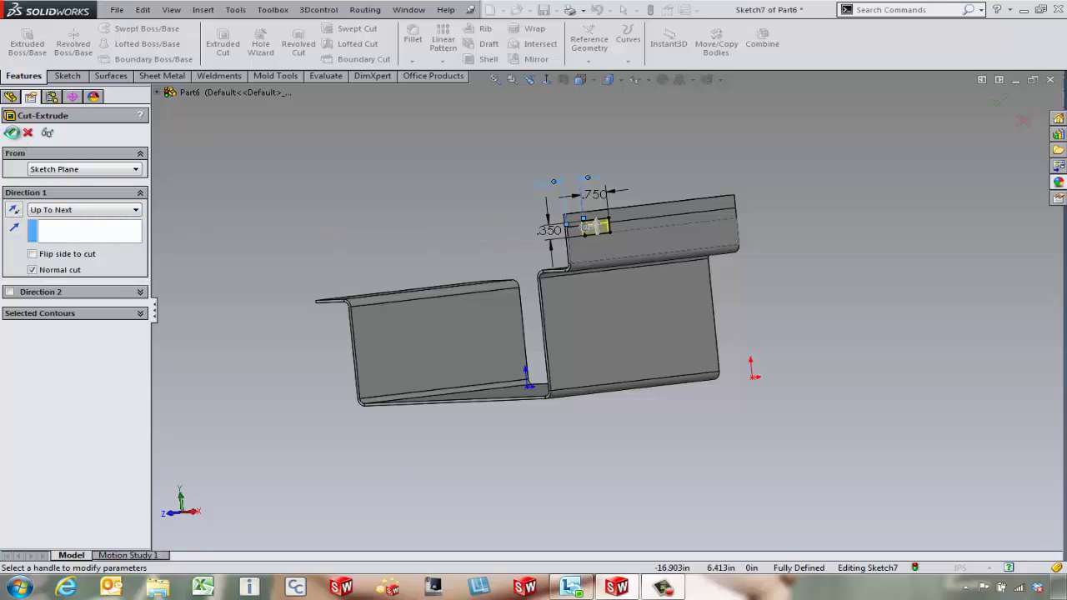
pyautogui.click(12, 133)
pyautogui.moveTo(467, 188)
pyautogui.mouseDown(button='middle')
pyautogui.moveTo(599, 189)
pyautogui.moveTo(534, 191)
pyautogui.moveTo(450, 166)
pyautogui.mouseUp(button='middle')
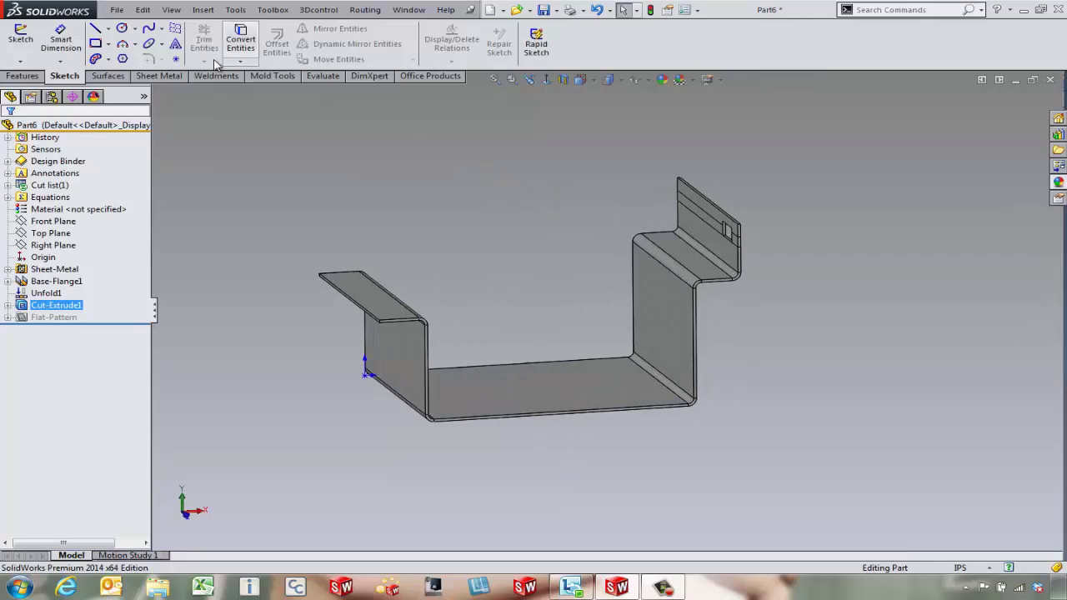
# - Fold all bends back with the bottom face fixed, creating Fold1
pyautogui.click(170, 78)
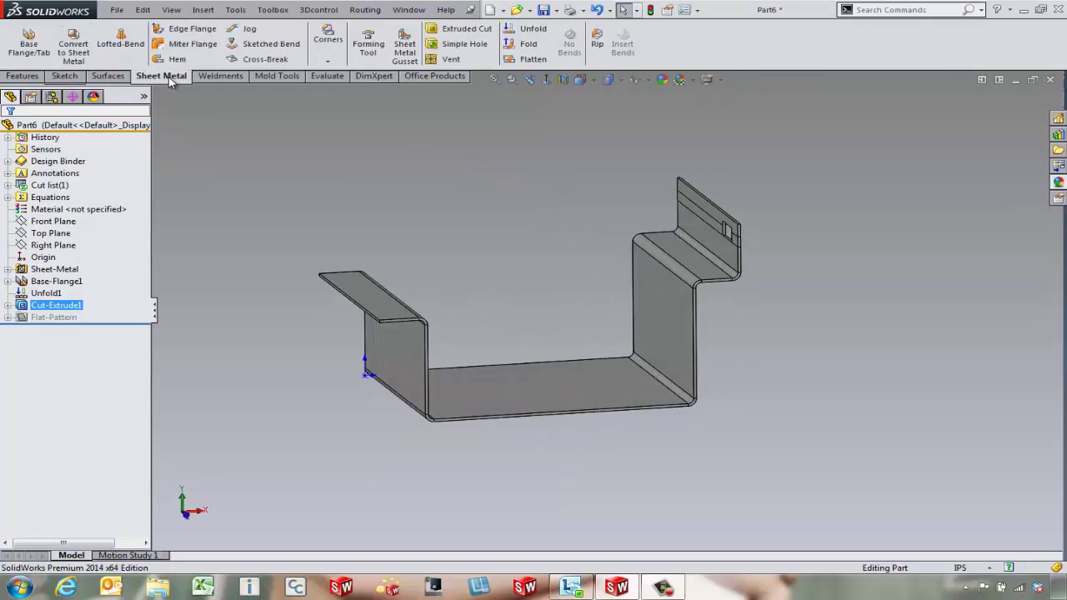
pyautogui.click(528, 45)
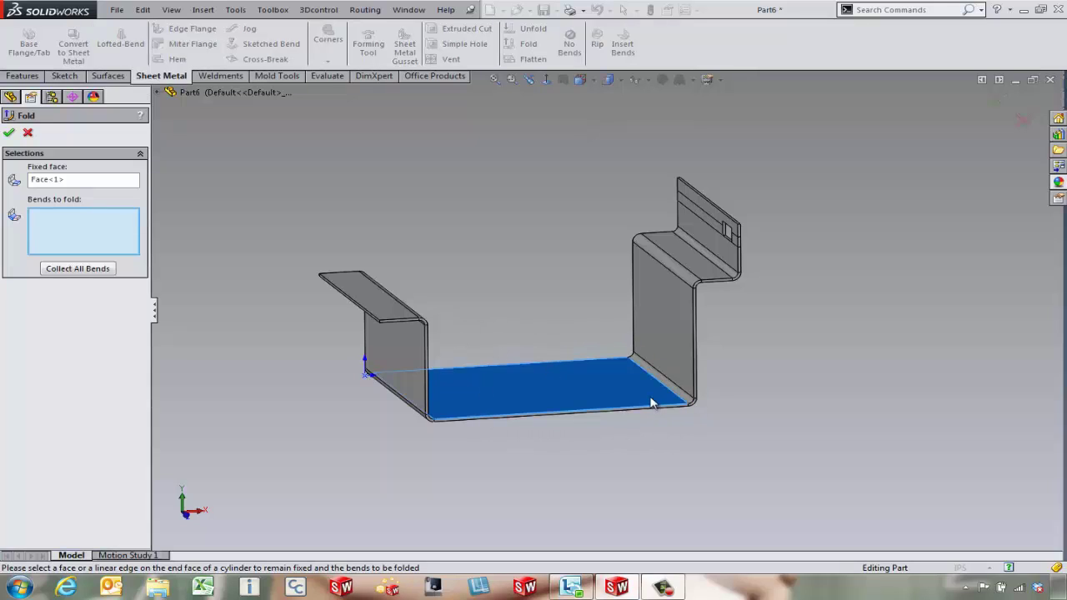
pyautogui.click(96, 271)
pyautogui.click(9, 134)
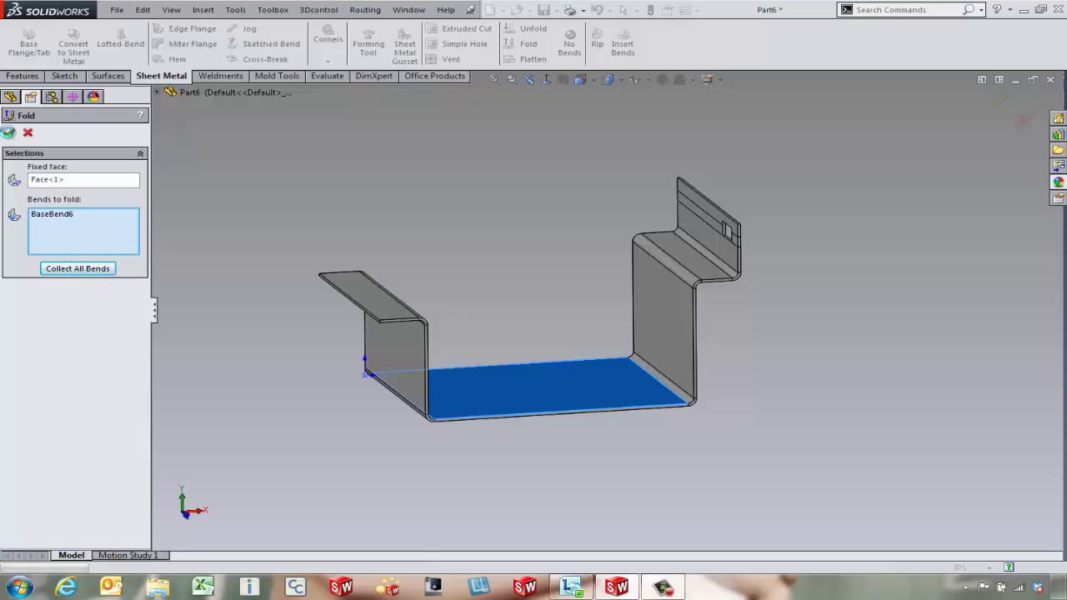
pyautogui.moveTo(589, 159); pyautogui.dragTo(582, 298, button='middle')
# - Start a new sketch on the top flange face
pyautogui.scroll(-3, 612, 296)
pyautogui.scroll(-3, 612, 294)
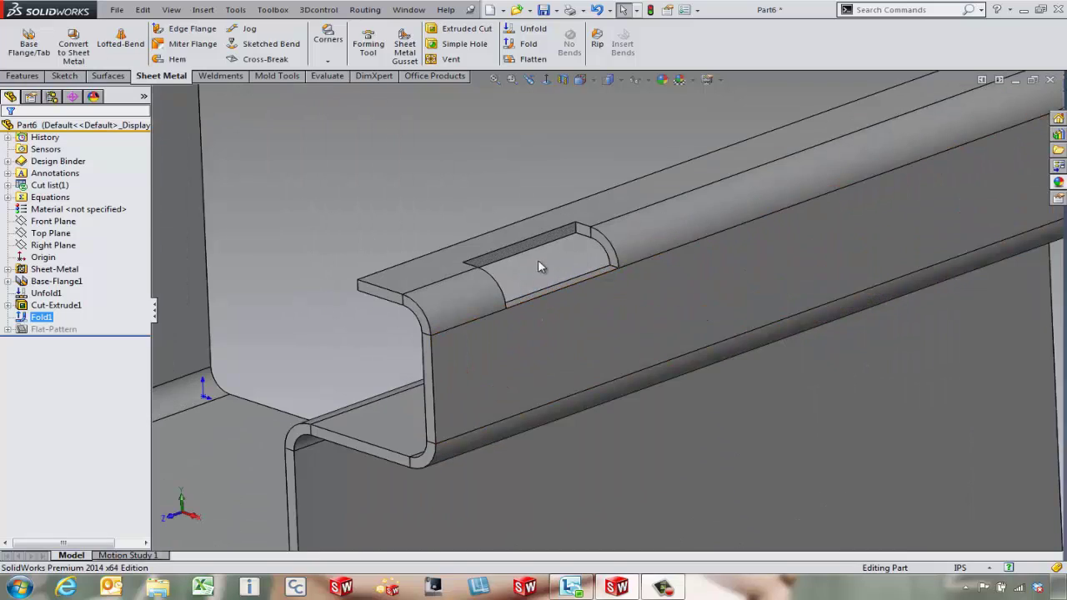
pyautogui.scroll(-2, 565, 267)
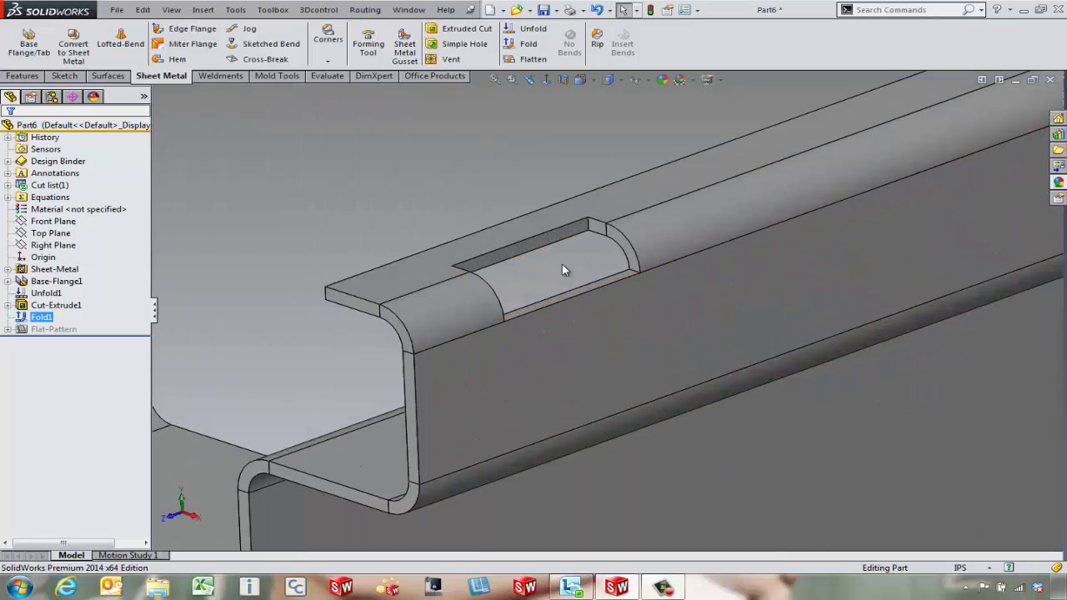
pyautogui.click(673, 177)
pyautogui.click(729, 136)
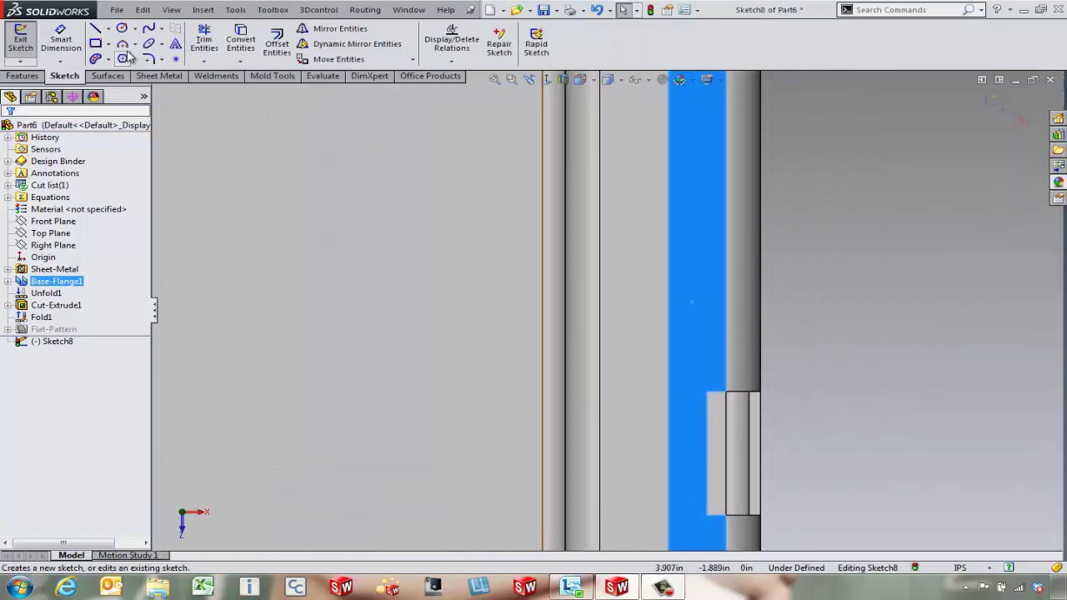
# - Draw a corner rectangle on the flange bend beside the first slot
pyautogui.click(95, 43)
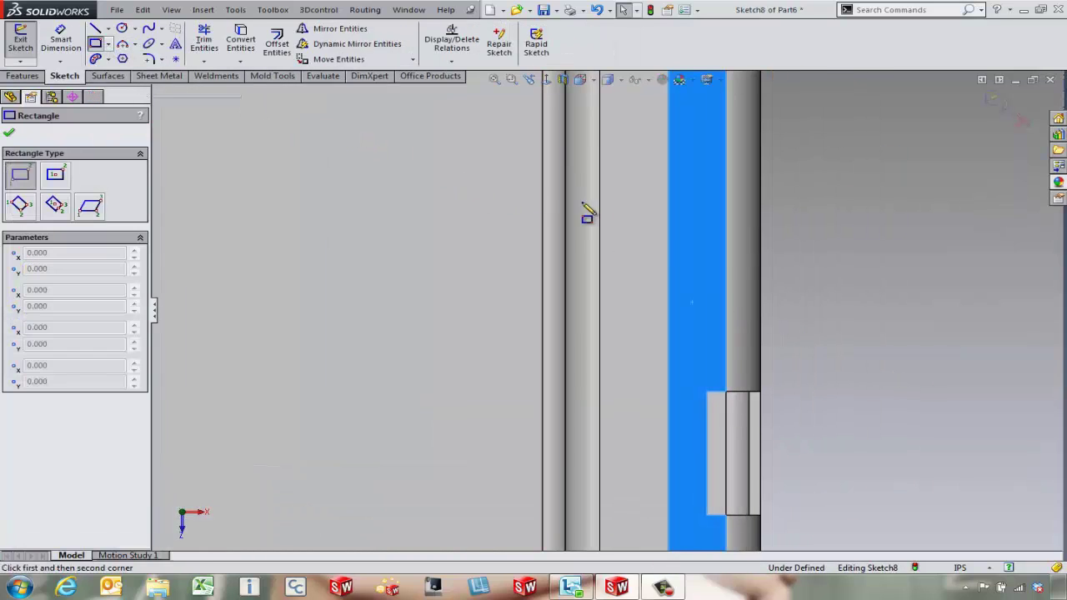
pyautogui.click(701, 234)
pyautogui.click(760, 316)
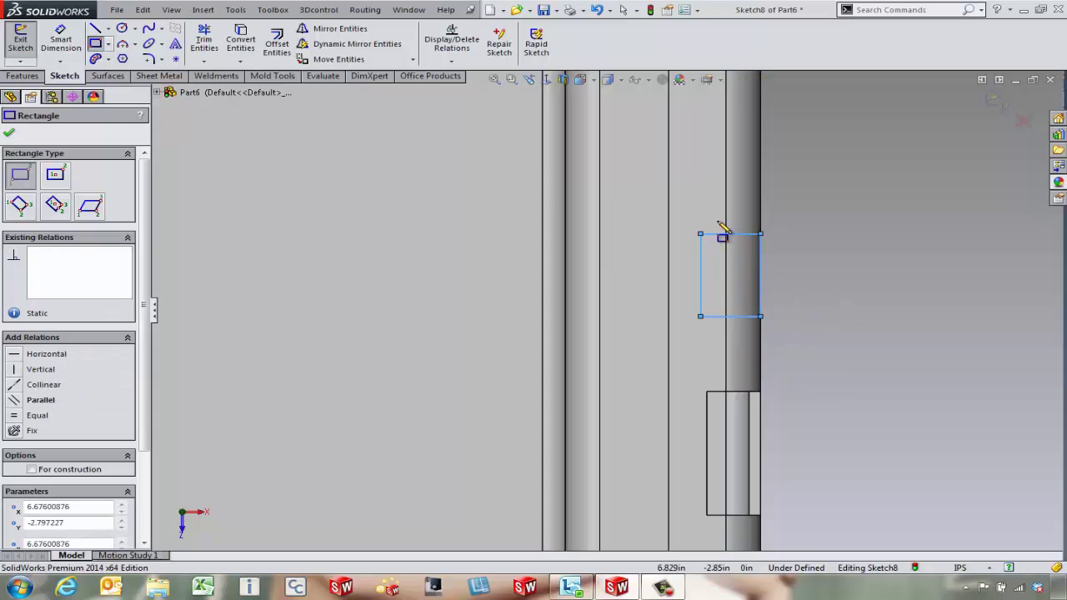
pyautogui.moveTo(793, 357)
pyautogui.mouseDown(button='middle')
pyautogui.moveTo(787, 155)
pyautogui.moveTo(731, 165)
pyautogui.moveTo(744, 207)
pyautogui.moveTo(776, 219)
pyautogui.mouseUp(button='middle')
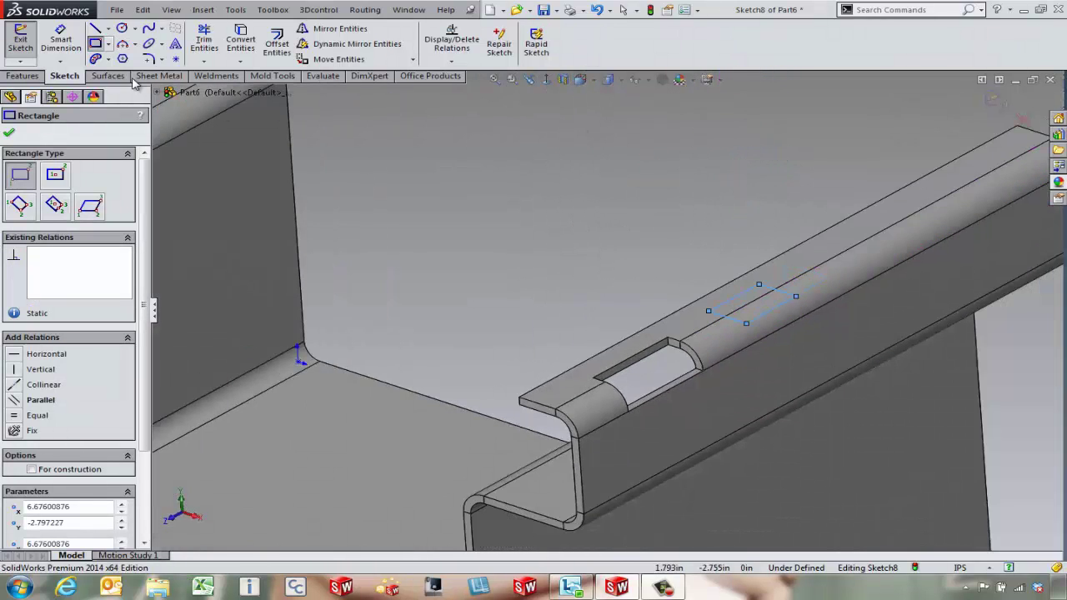
pyautogui.click(22, 76)
# - Extrude-cut the second rectangle Up To Vertex at the bend edge, creating Cut-Extrude2
pyautogui.click(223, 42)
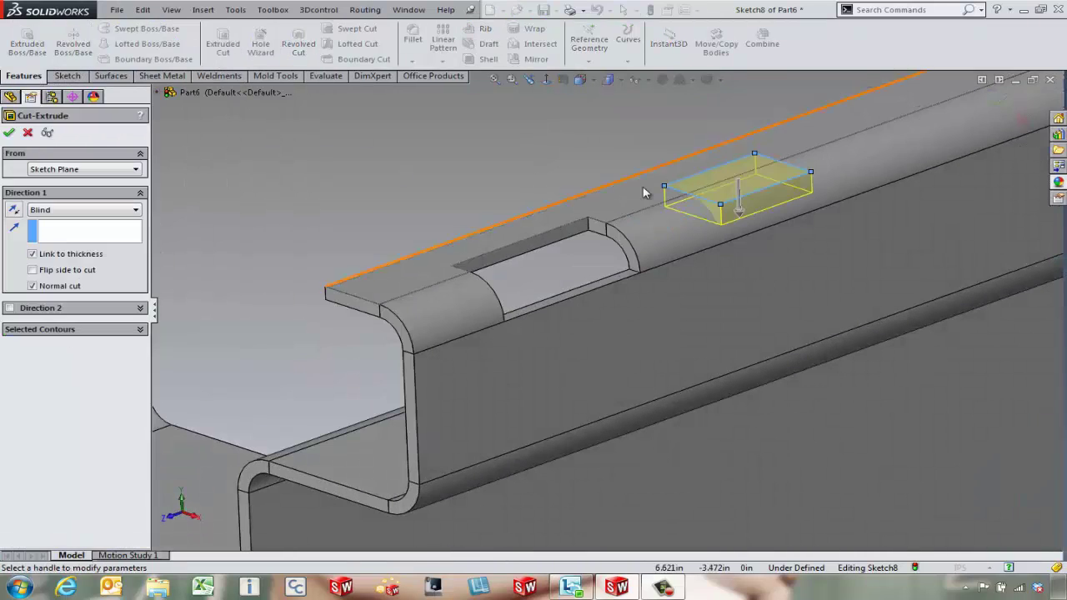
pyautogui.click(77, 210)
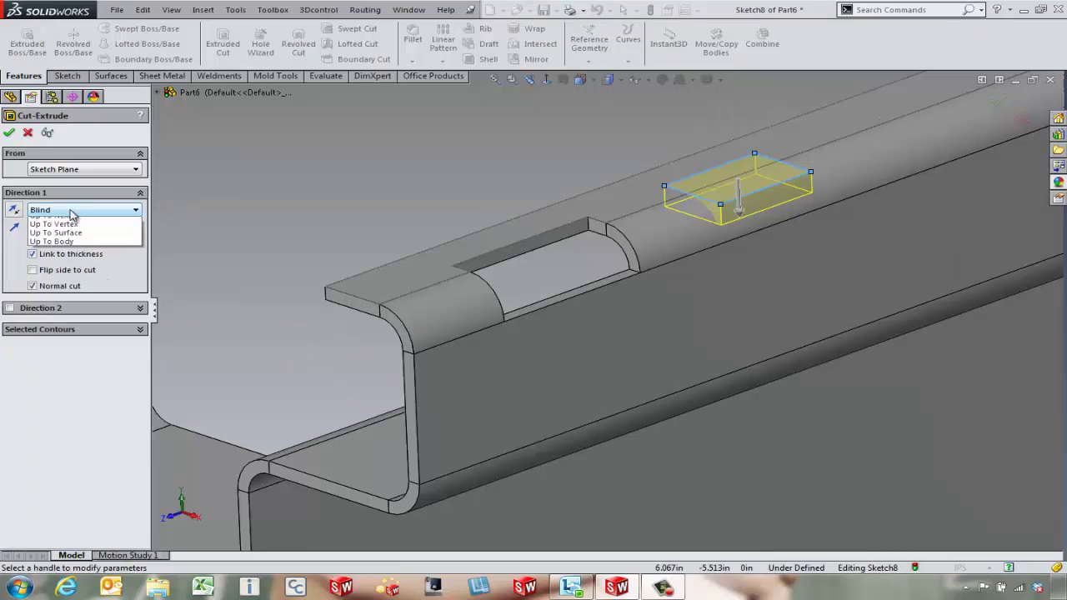
pyautogui.click(52, 257)
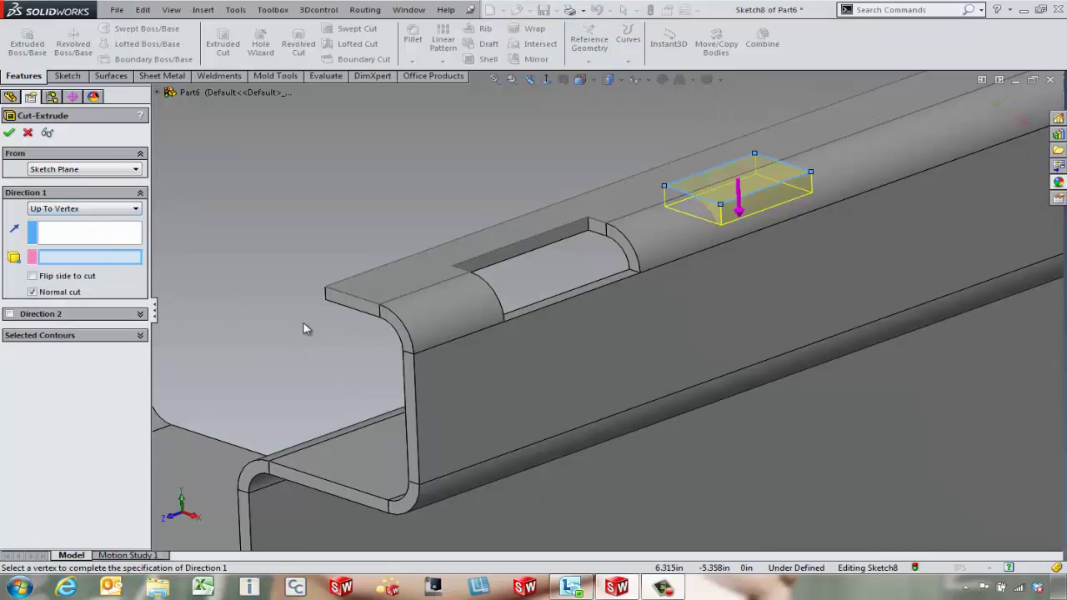
pyautogui.click(414, 355)
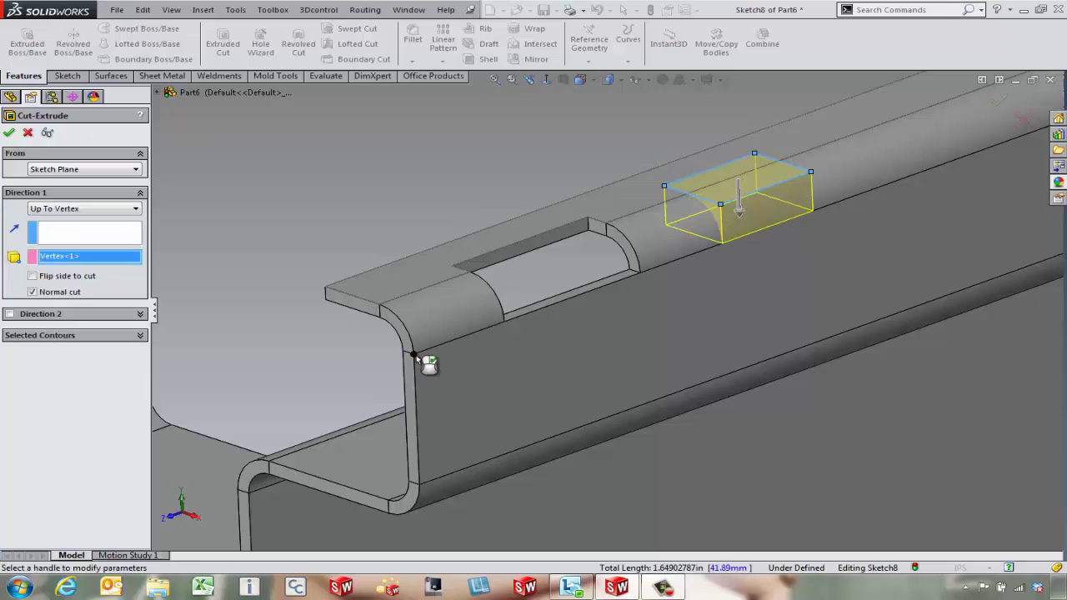
pyautogui.click(8, 132)
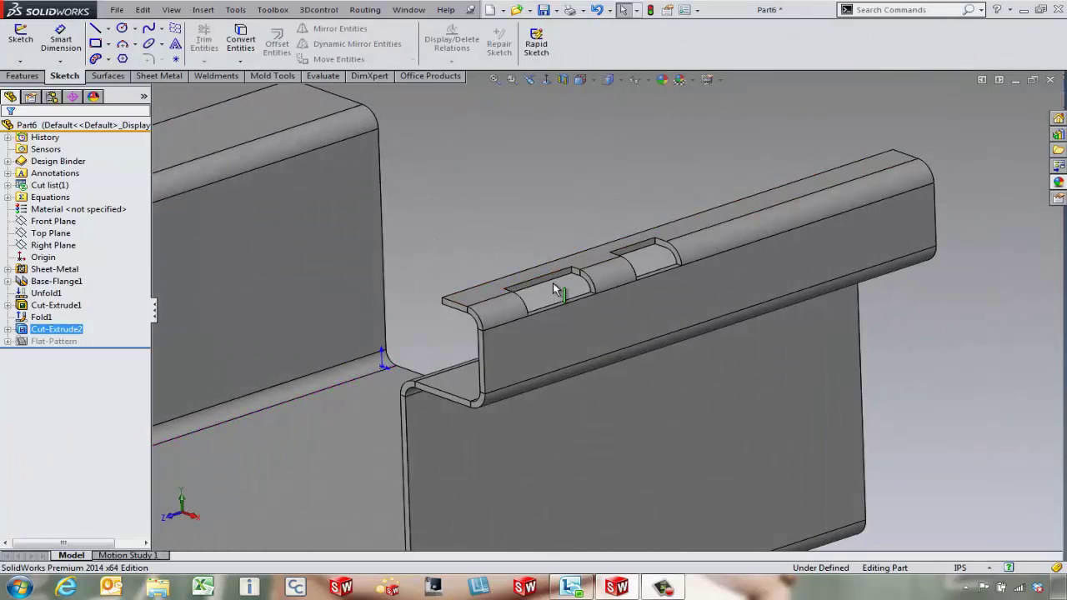
pyautogui.scroll(1, 555, 284)
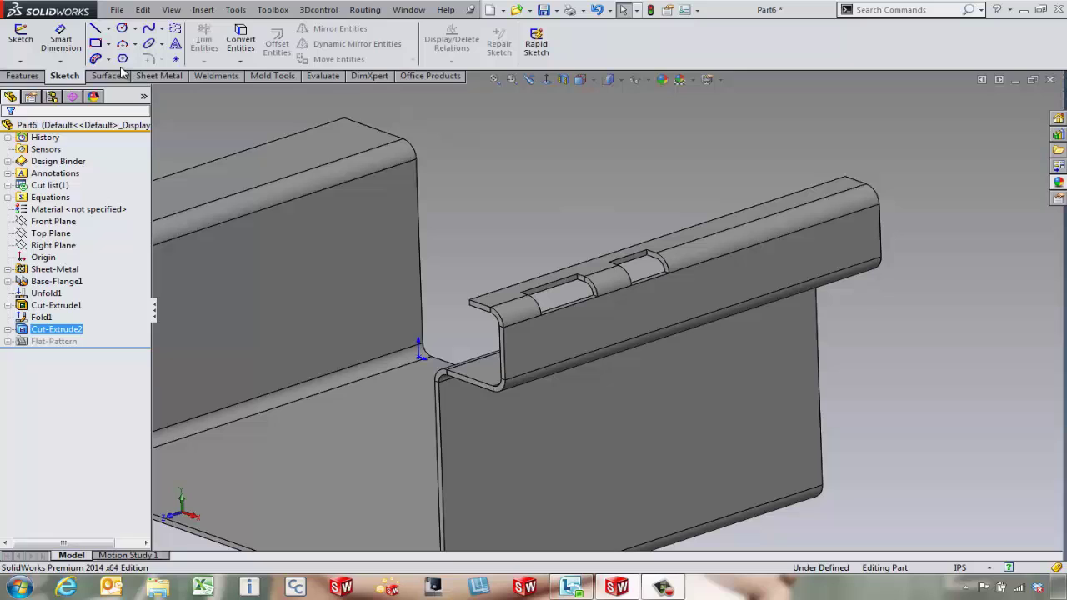
pyautogui.click(161, 75)
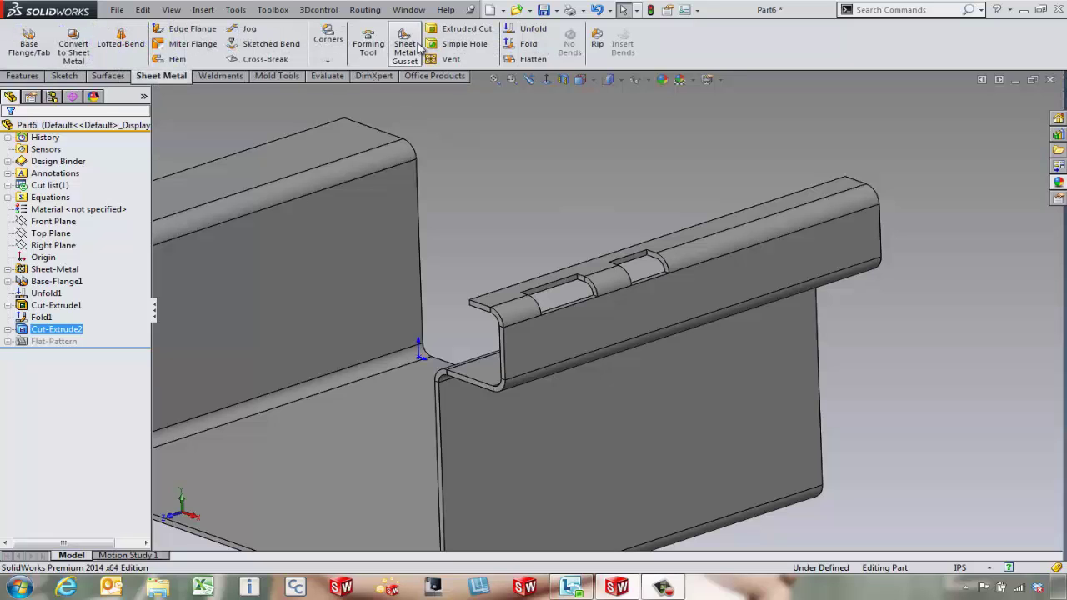
pyautogui.click(514, 63)
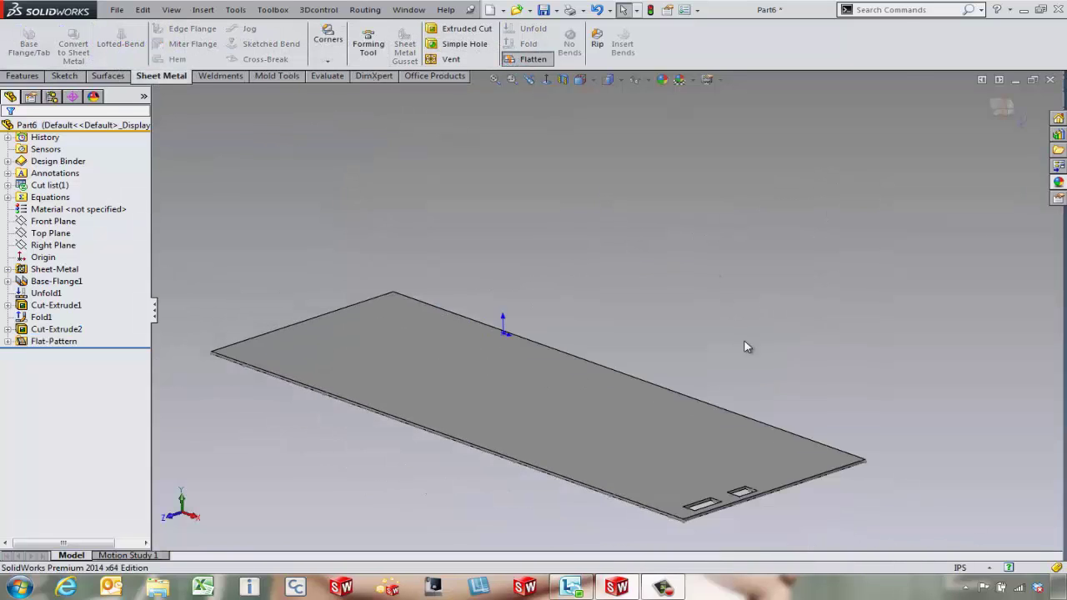
pyautogui.scroll(-5, 737, 505)
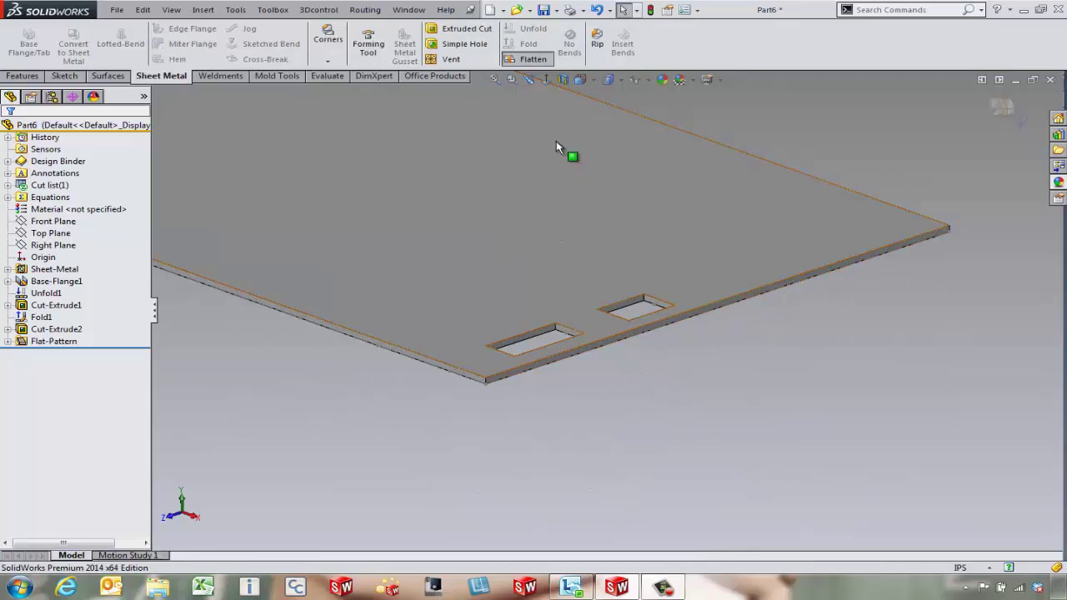
pyautogui.click(520, 62)
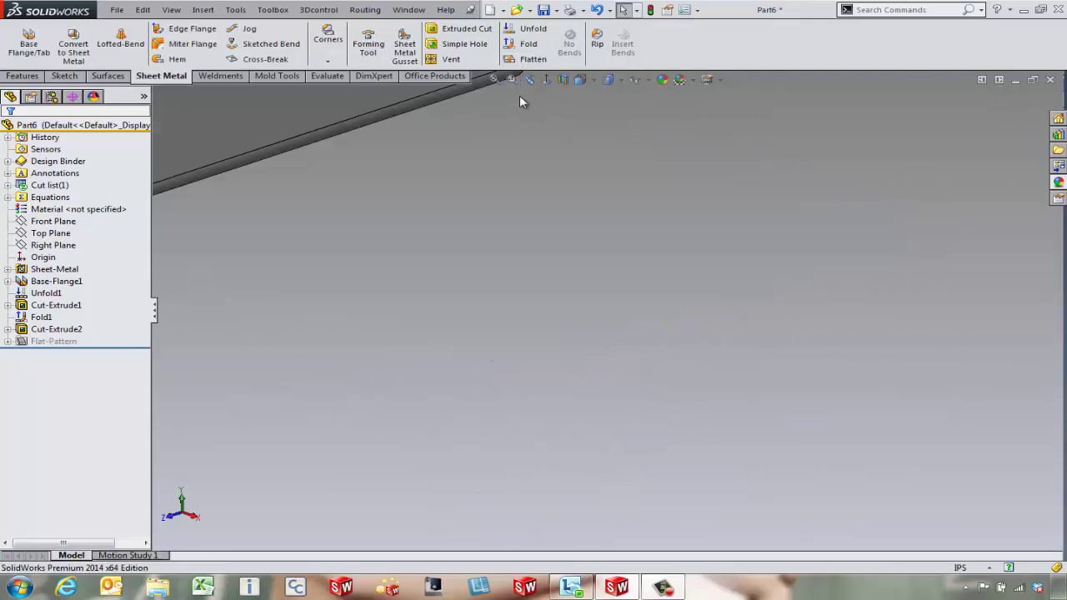
pyautogui.click(498, 81)
pyautogui.moveTo(334, 304); pyautogui.dragTo(625, 315, button='middle')
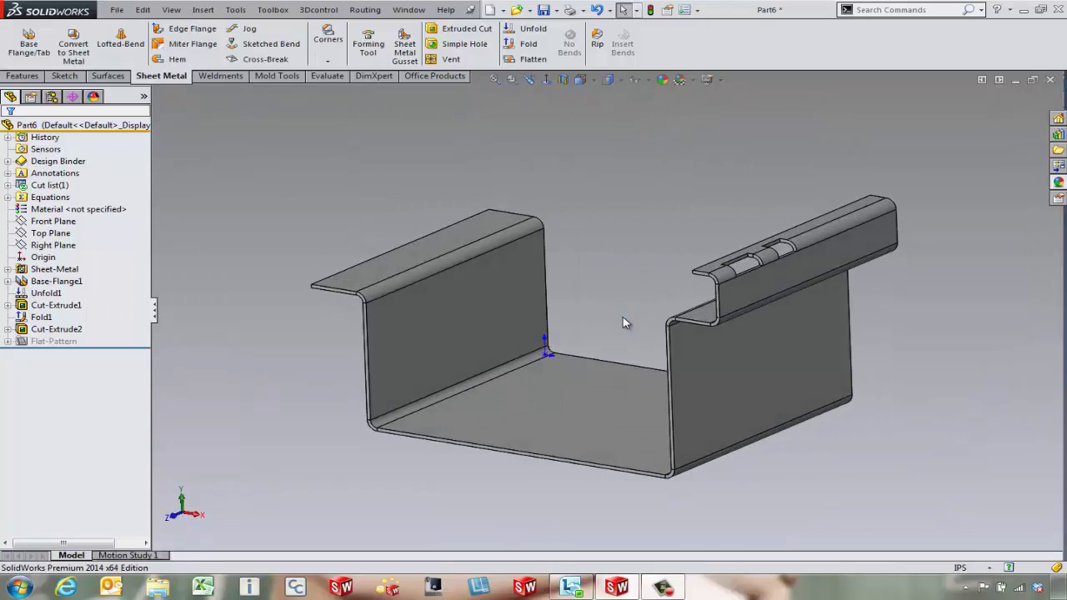